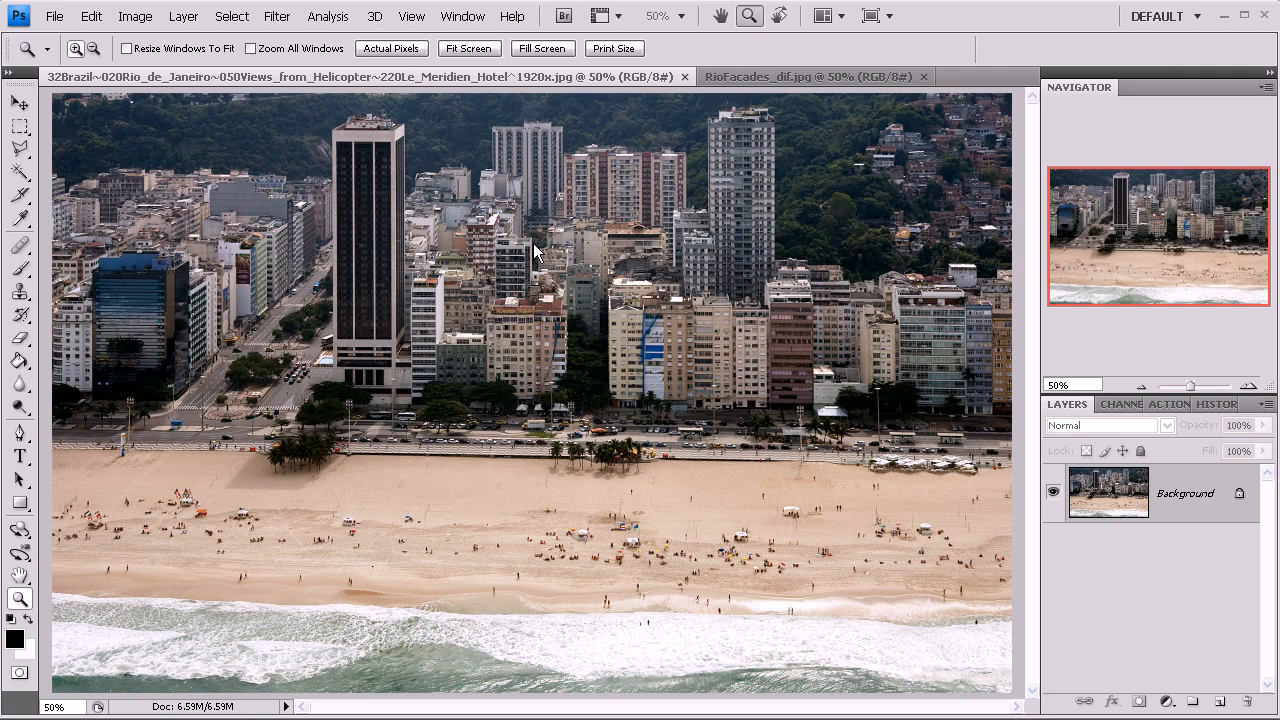
Examine the facade strip in RioFacades_dif.jpg along its whole width and return to the Rio de Janeiro beach photo
{"action": "left_click", "coordinate": [735, 78]}
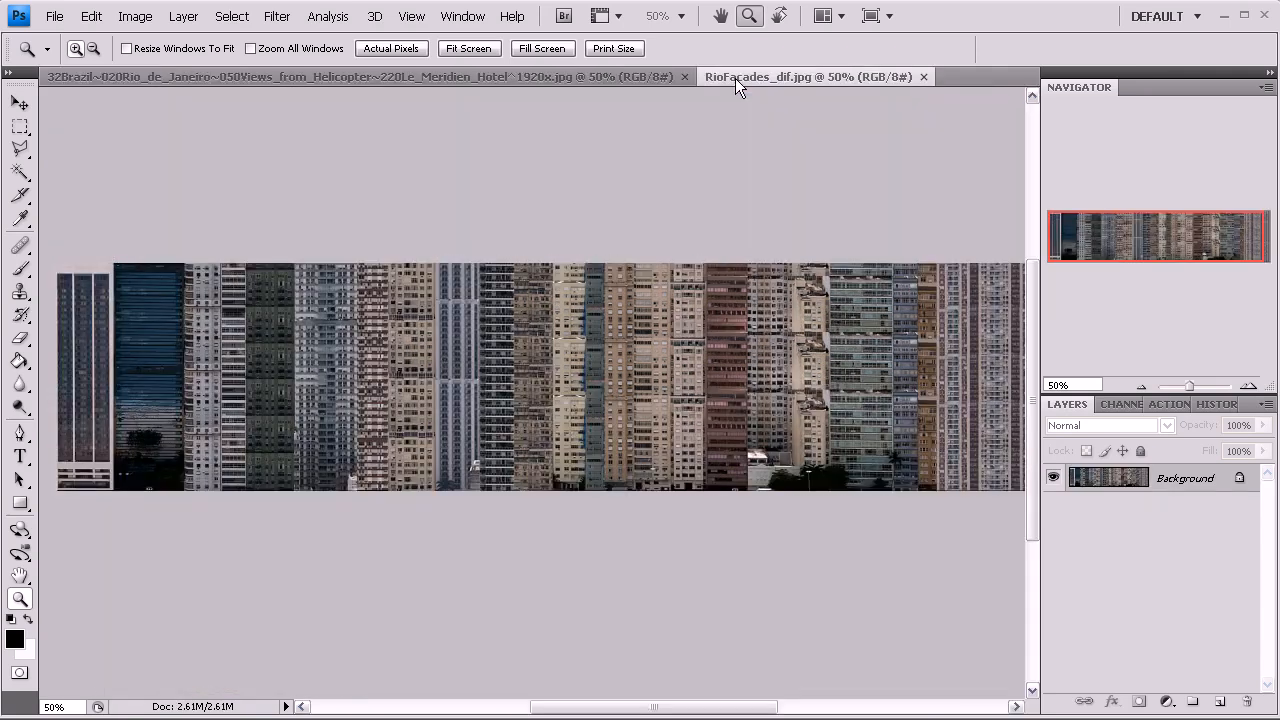
{"action": "left_click", "coordinate": [389, 472]}
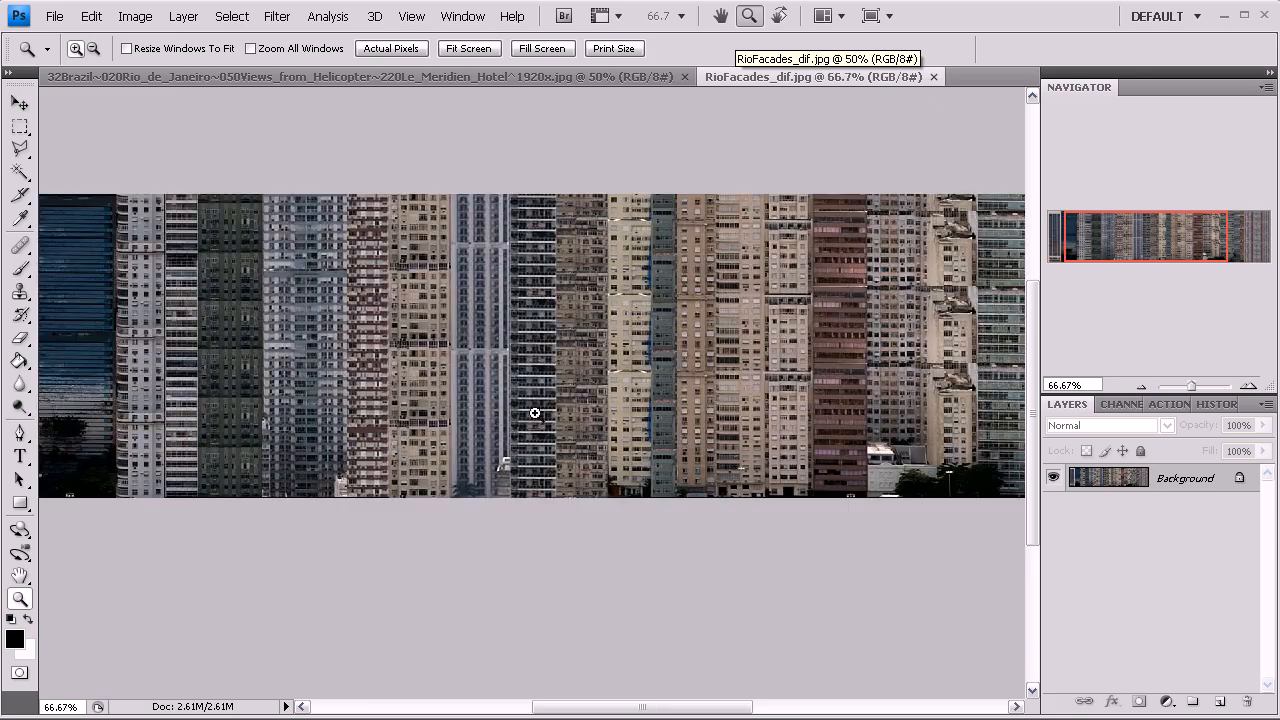
{"action": "left_click", "coordinate": [322, 360]}
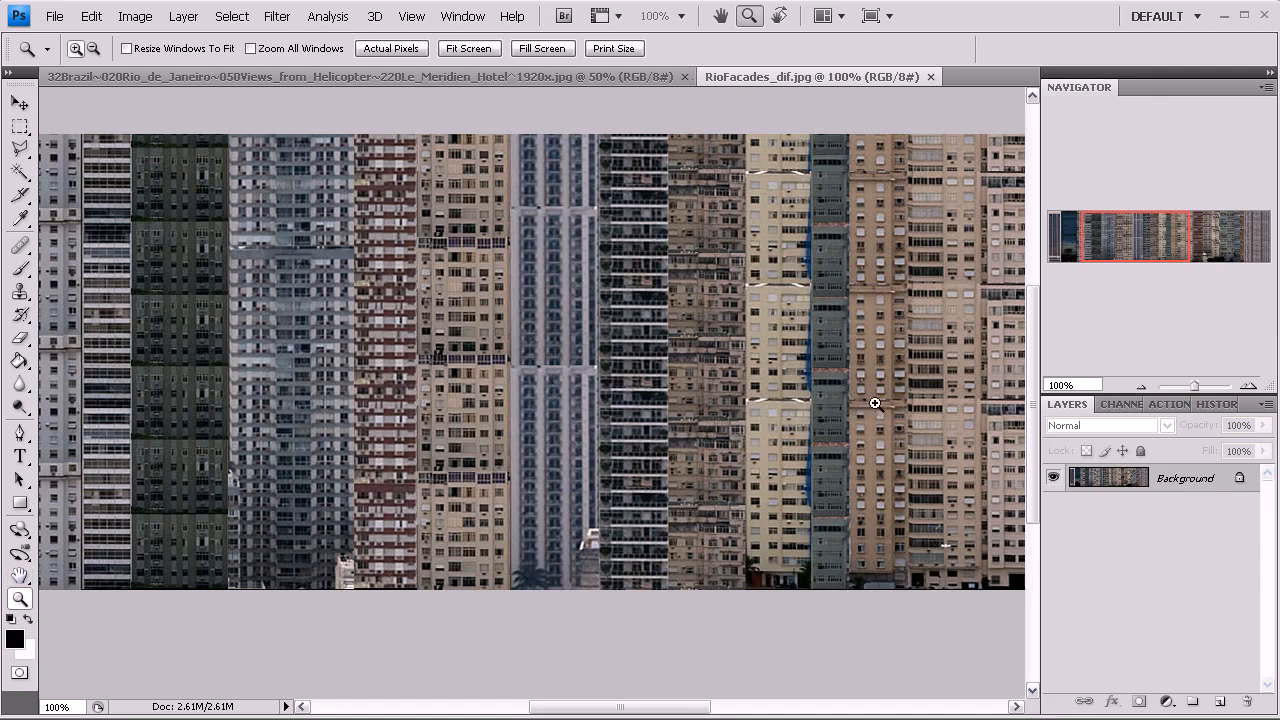
{"action": "left_click_drag", "start_coordinate": [1136, 230], "coordinate": [1226, 243]}
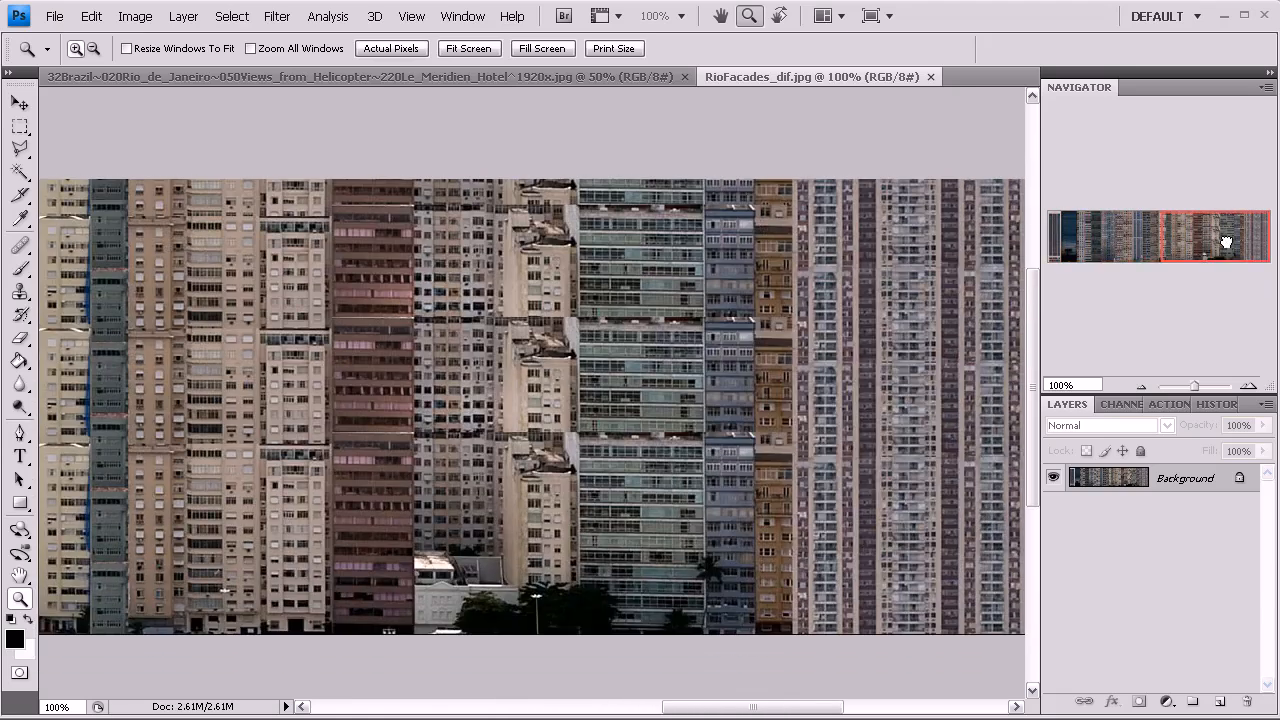
{"action": "left_click", "coordinate": [1142, 384]}
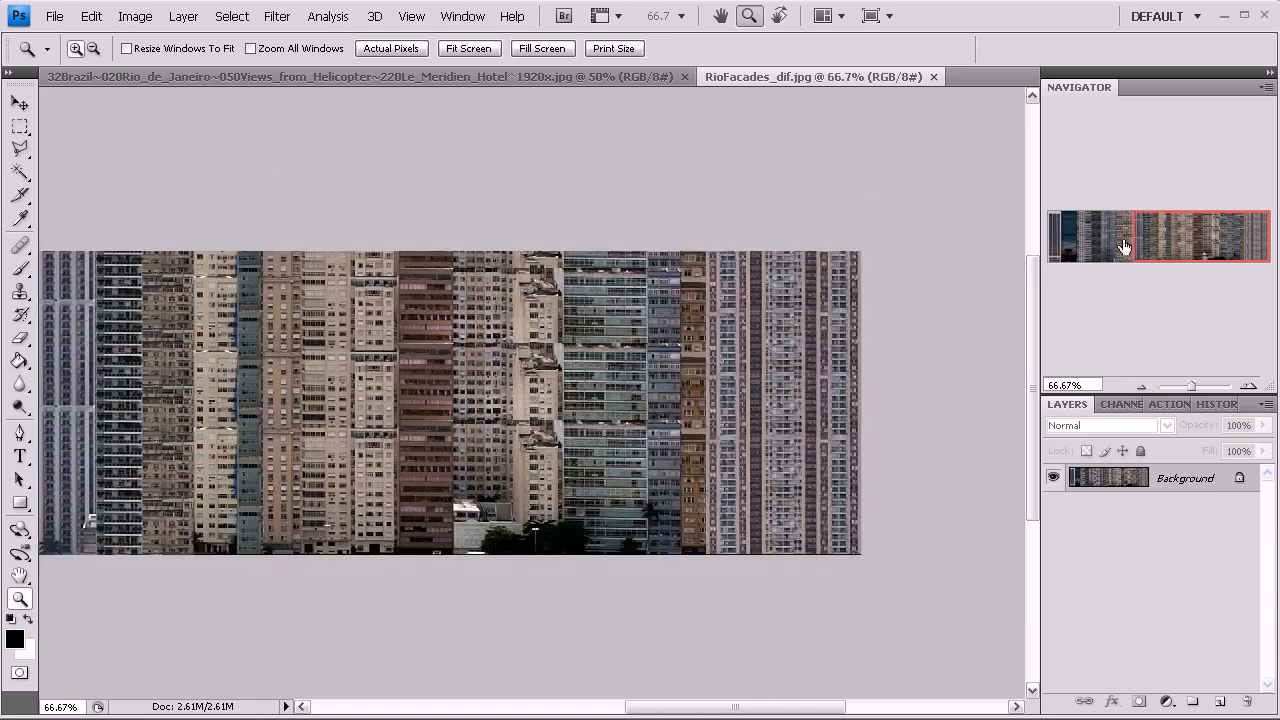
{"action": "left_click_drag", "start_coordinate": [1130, 233], "coordinate": [1121, 231]}
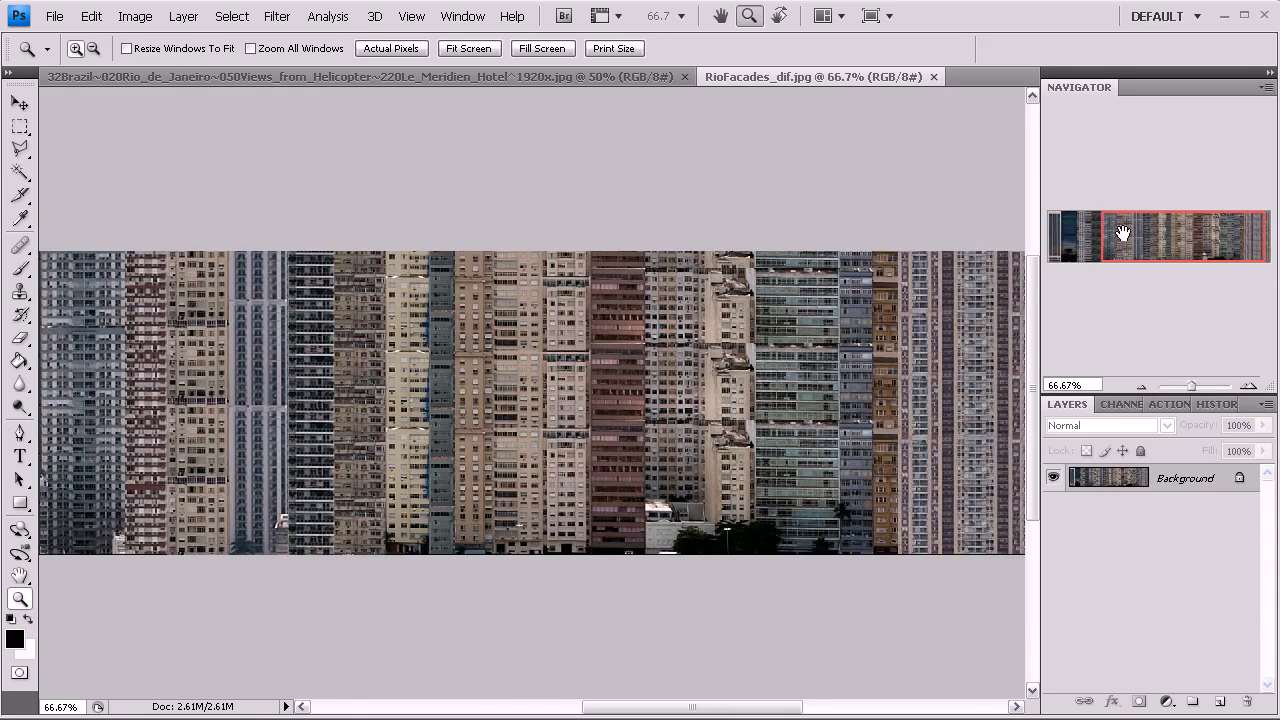
{"action": "left_click", "coordinate": [1142, 386]}
{"action": "left_click_drag", "start_coordinate": [1128, 247], "coordinate": [1107, 244]}
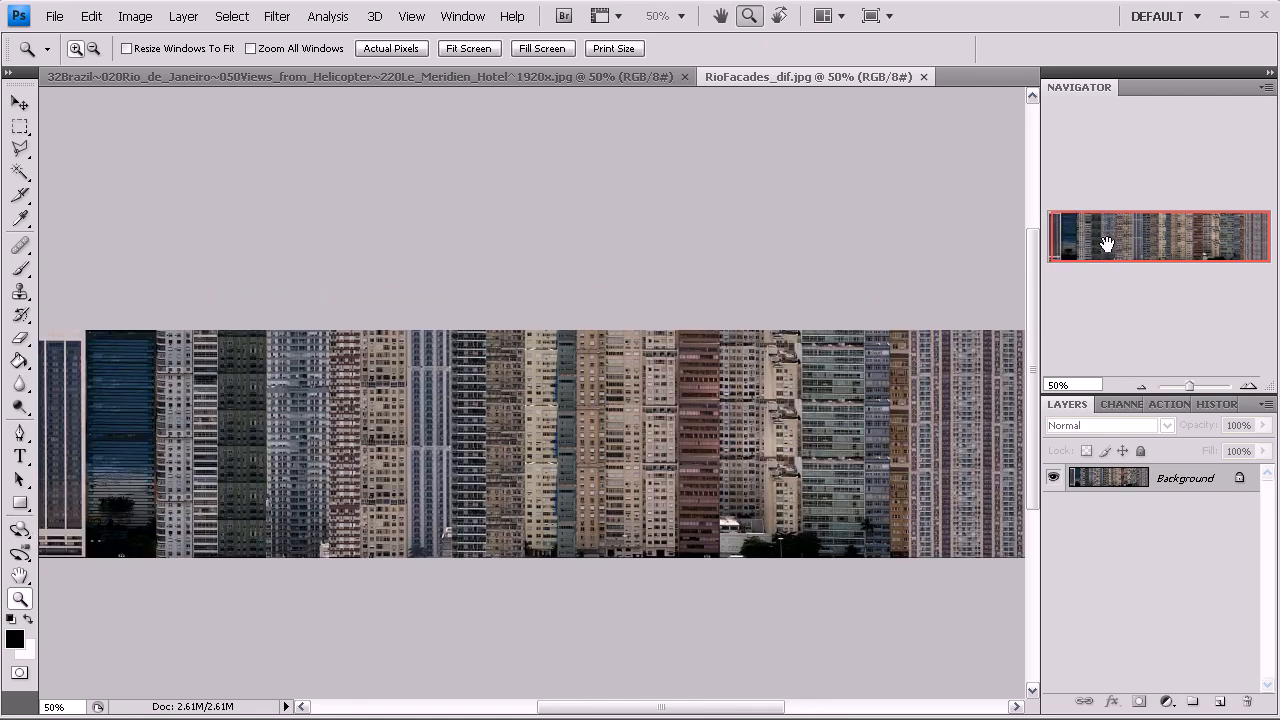
{"action": "left_click", "coordinate": [509, 78]}
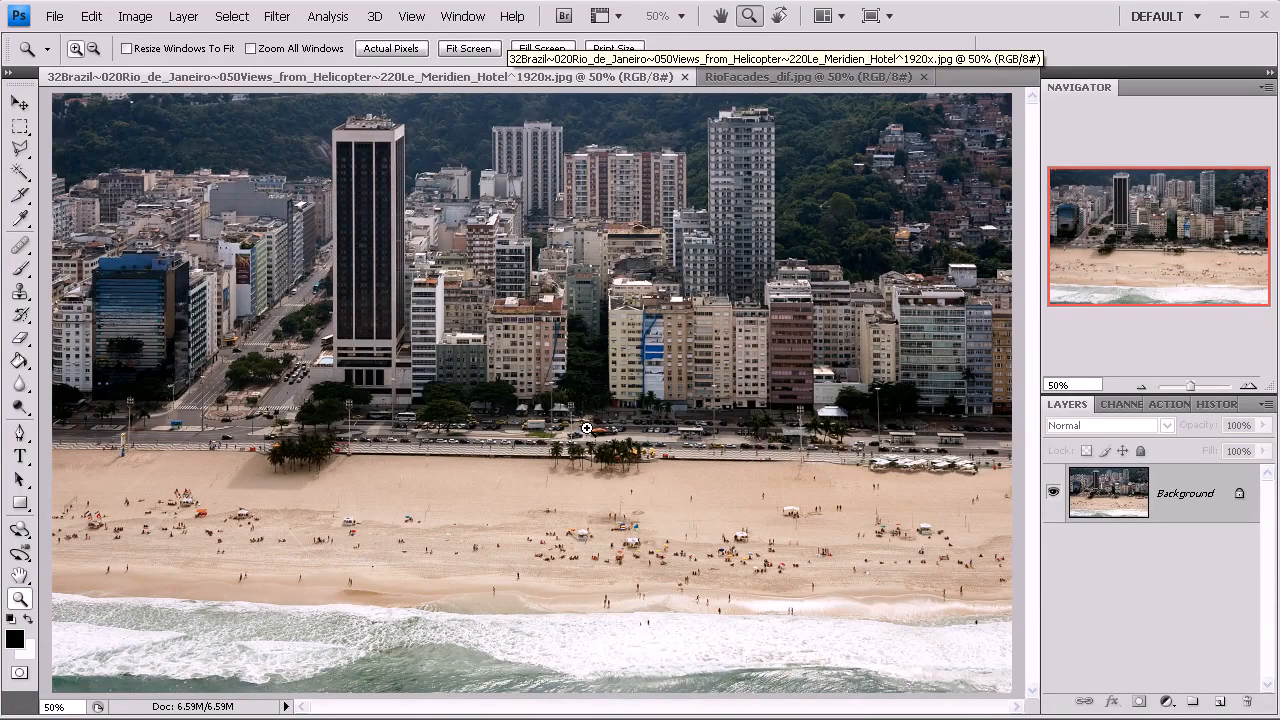
{"action": "left_click", "coordinate": [1138, 388]}
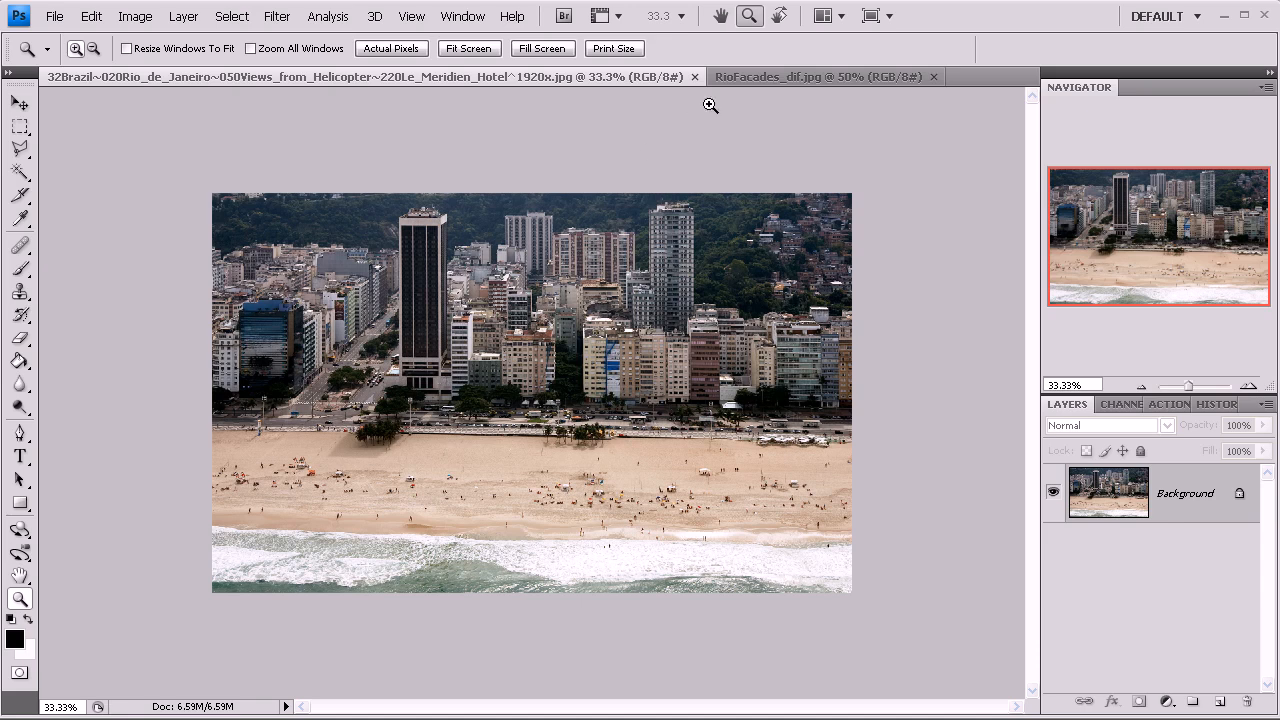
Create a new 2000 x 500 pixel RGB document at 72 pixels/inch with a white background
{"action": "left_click", "coordinate": [57, 17]}
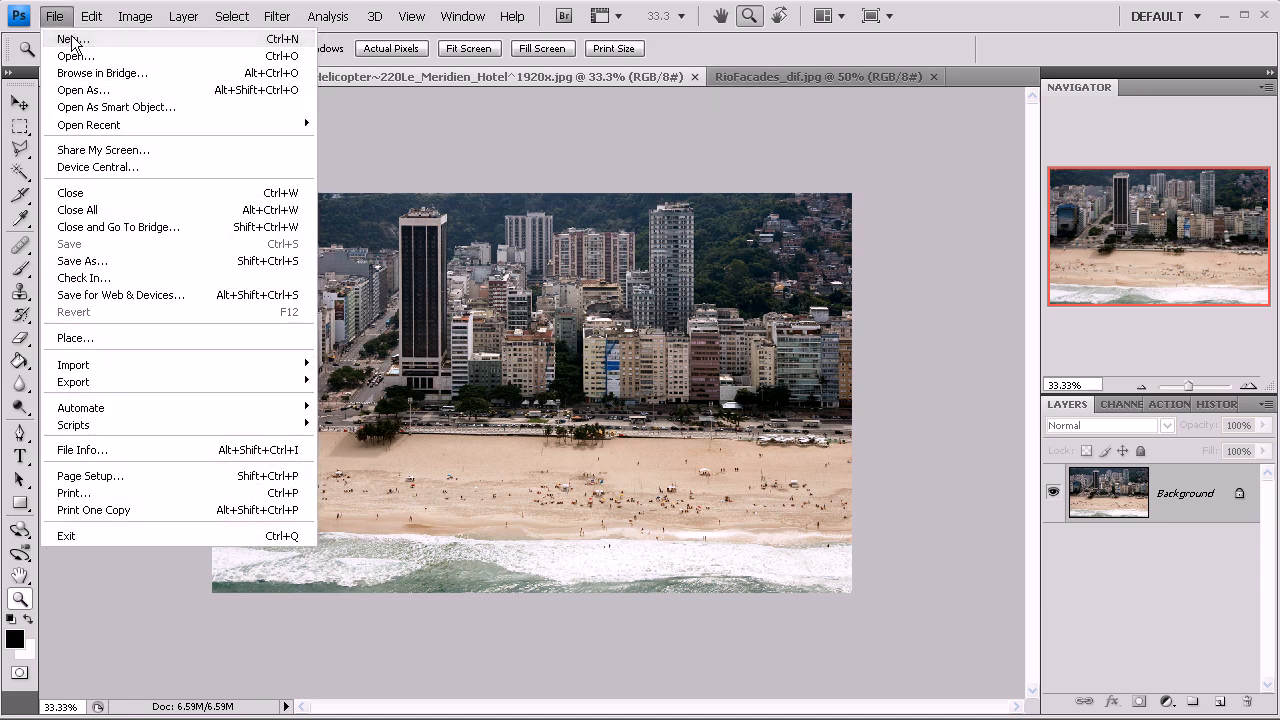
{"action": "left_click", "coordinate": [75, 35]}
{"action": "left_click_drag", "start_coordinate": [577, 292], "coordinate": [529, 294]}
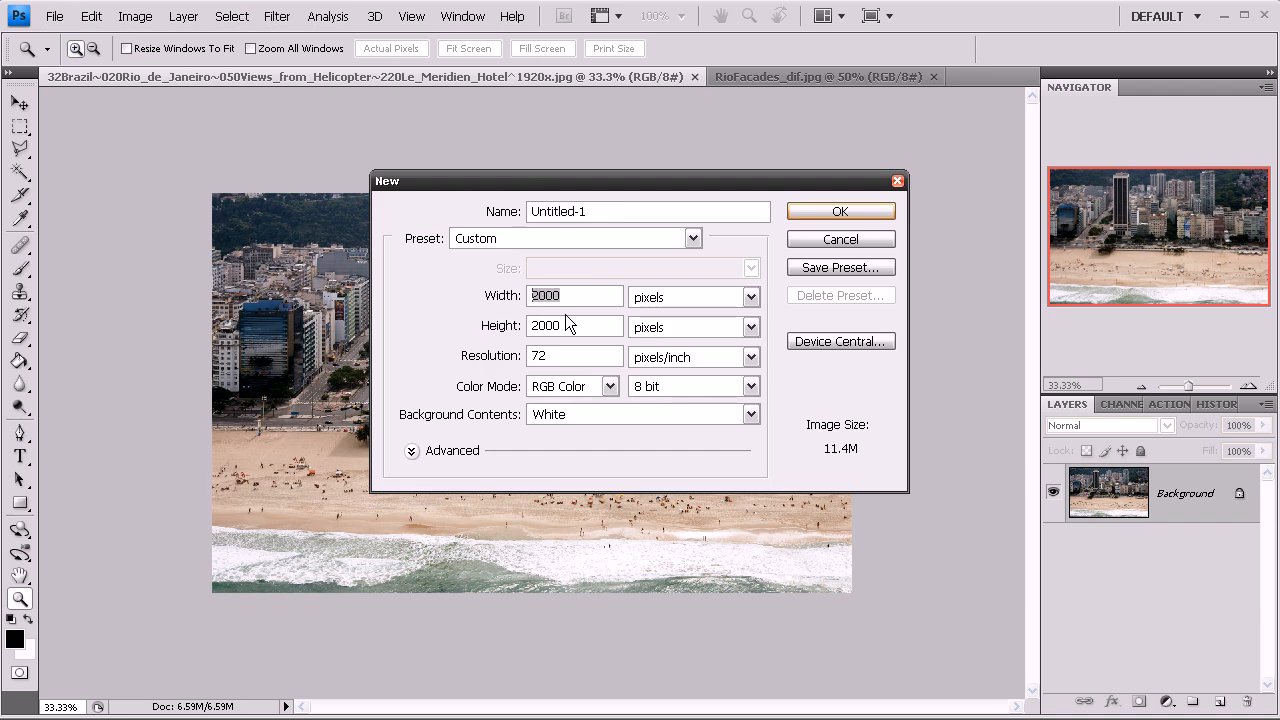
{"action": "left_click_drag", "start_coordinate": [582, 328], "coordinate": [532, 329]}
{"action": "type", "text": "500"}
{"action": "left_click", "coordinate": [795, 212]}
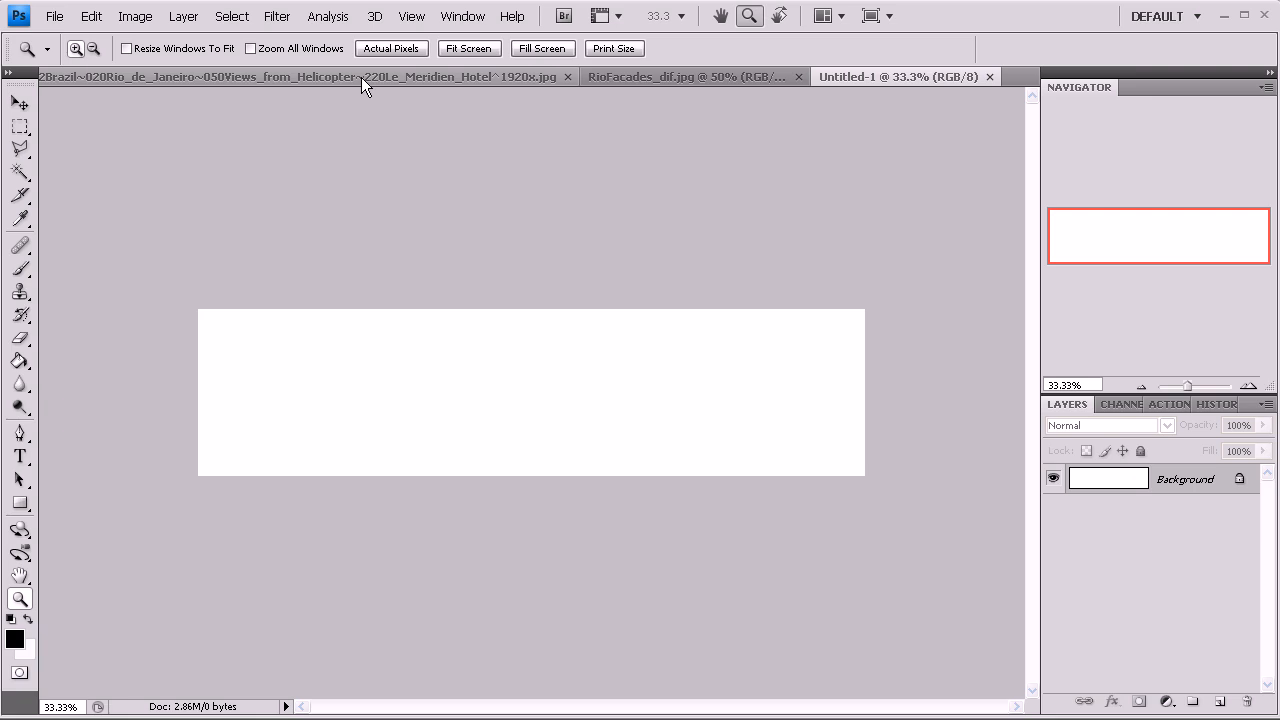
In the Rio beach photo, select the blue glass building's front facade with a rectangular marquee and copy it to a new layer
{"action": "left_click", "coordinate": [412, 76]}
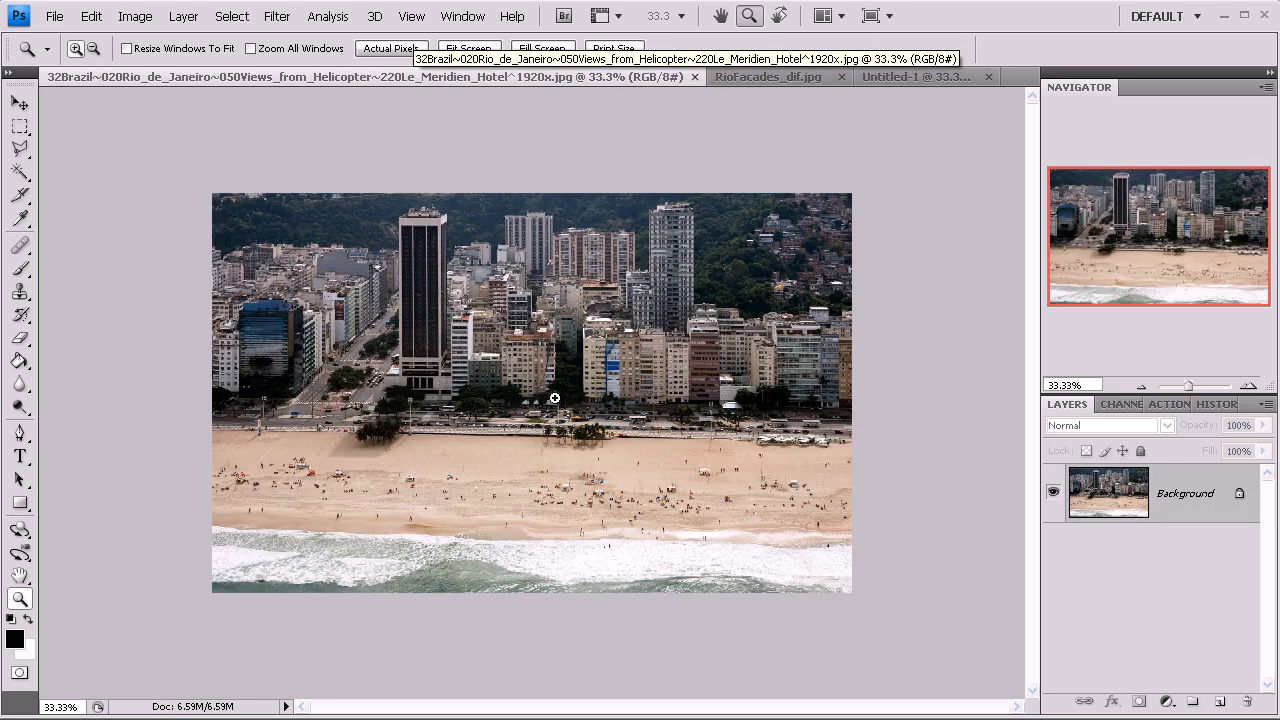
{"action": "left_click", "coordinate": [484, 362]}
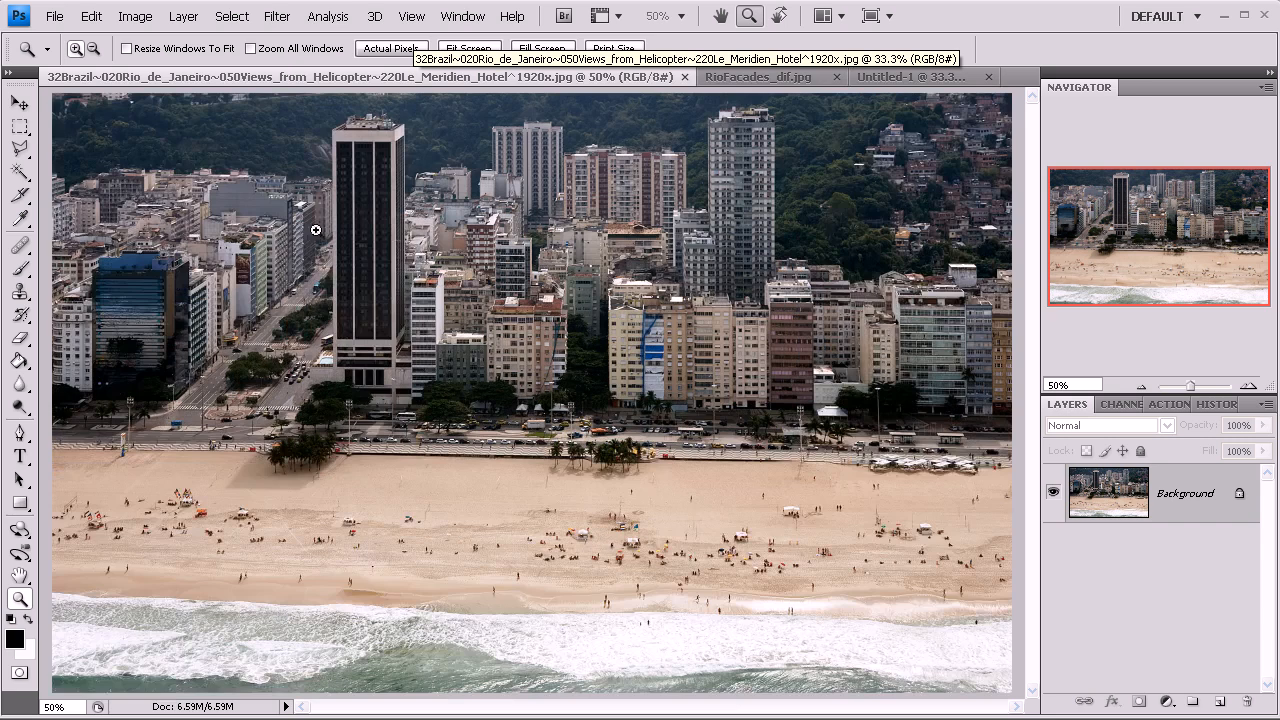
{"action": "left_click", "coordinate": [162, 315]}
{"action": "left_click", "coordinate": [107, 323]}
{"action": "left_click", "coordinate": [107, 323]}
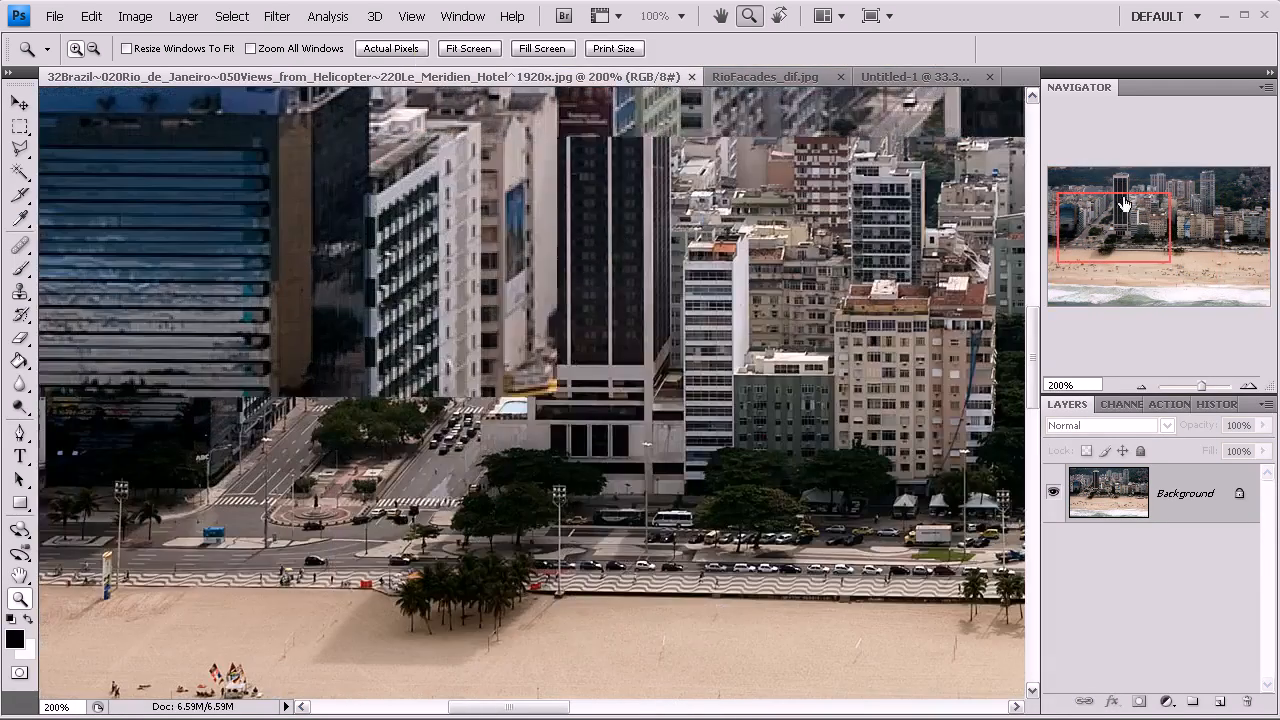
{"action": "left_click_drag", "start_coordinate": [1103, 218], "coordinate": [1067, 224]}
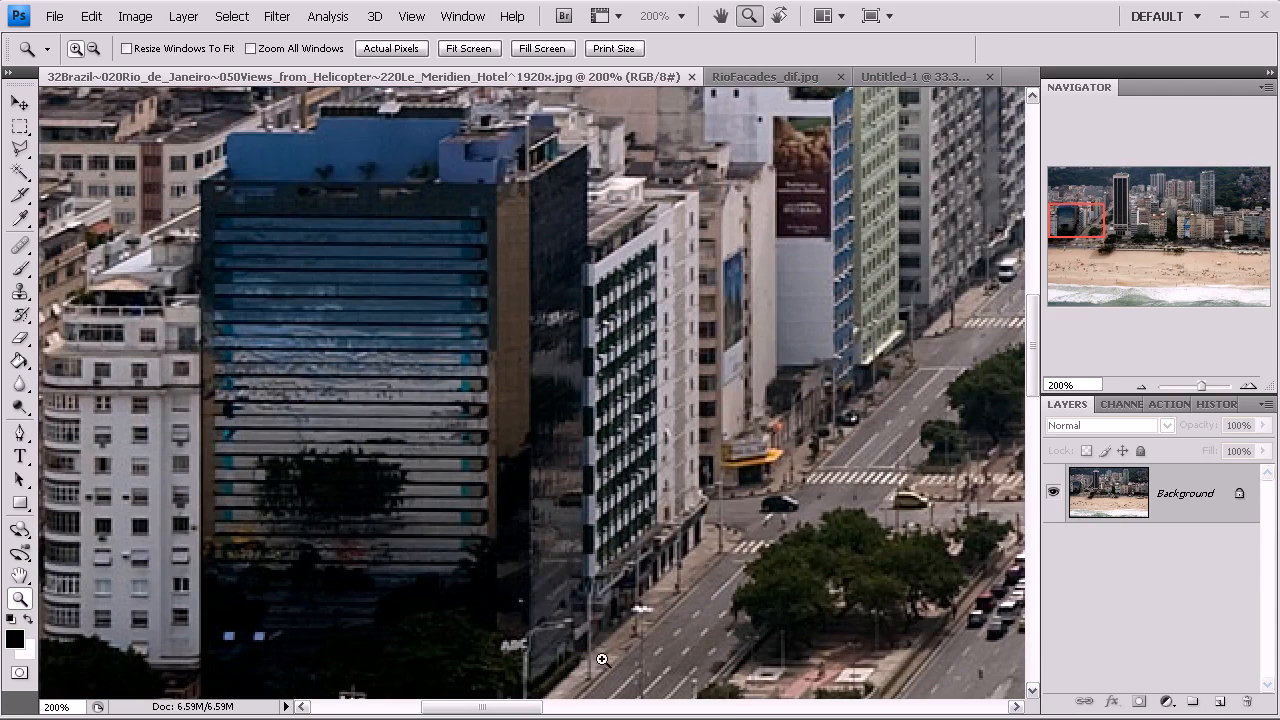
{"action": "left_click", "coordinate": [18, 128]}
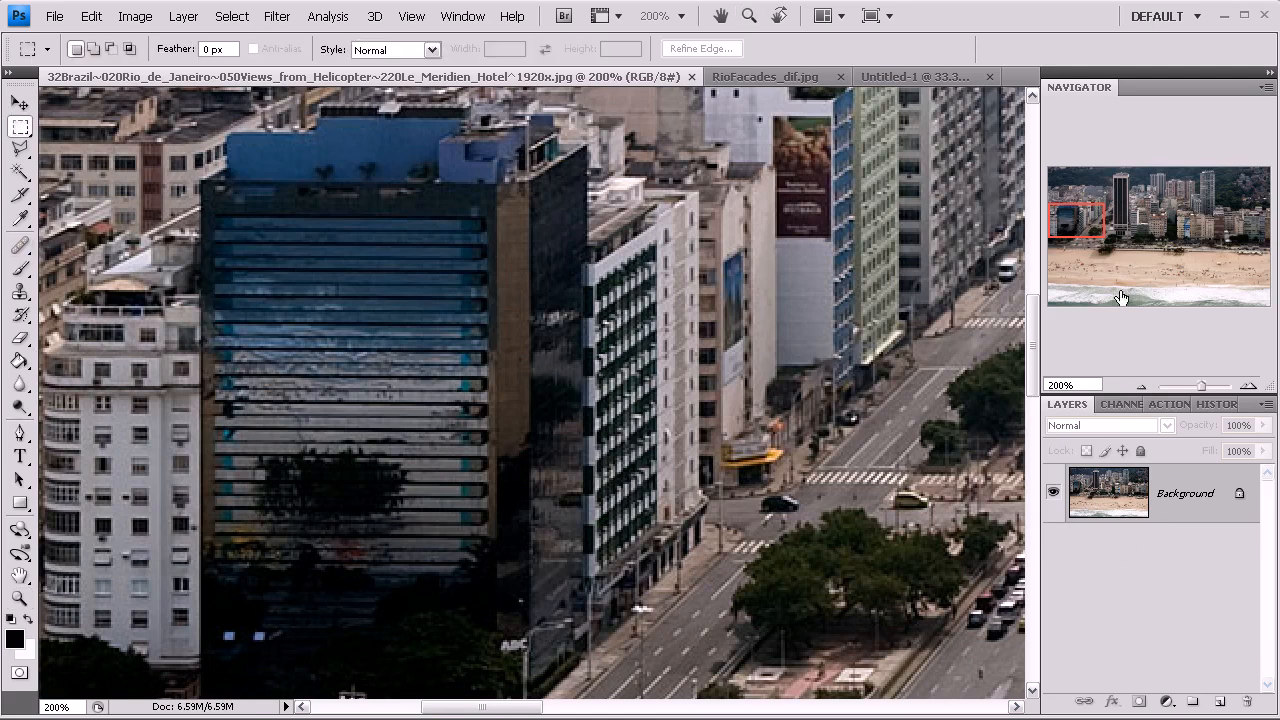
{"action": "left_click_drag", "start_coordinate": [1085, 224], "coordinate": [1085, 228]}
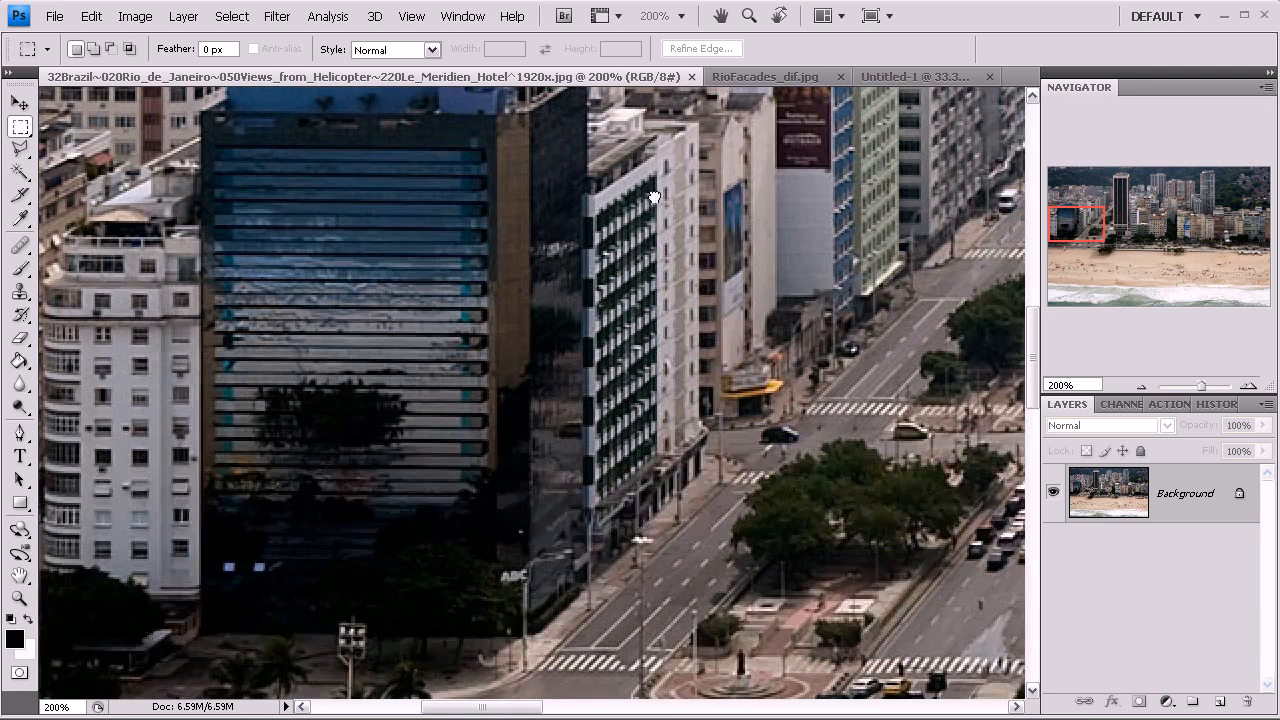
{"action": "left_click_drag", "start_coordinate": [200, 113], "coordinate": [494, 622]}
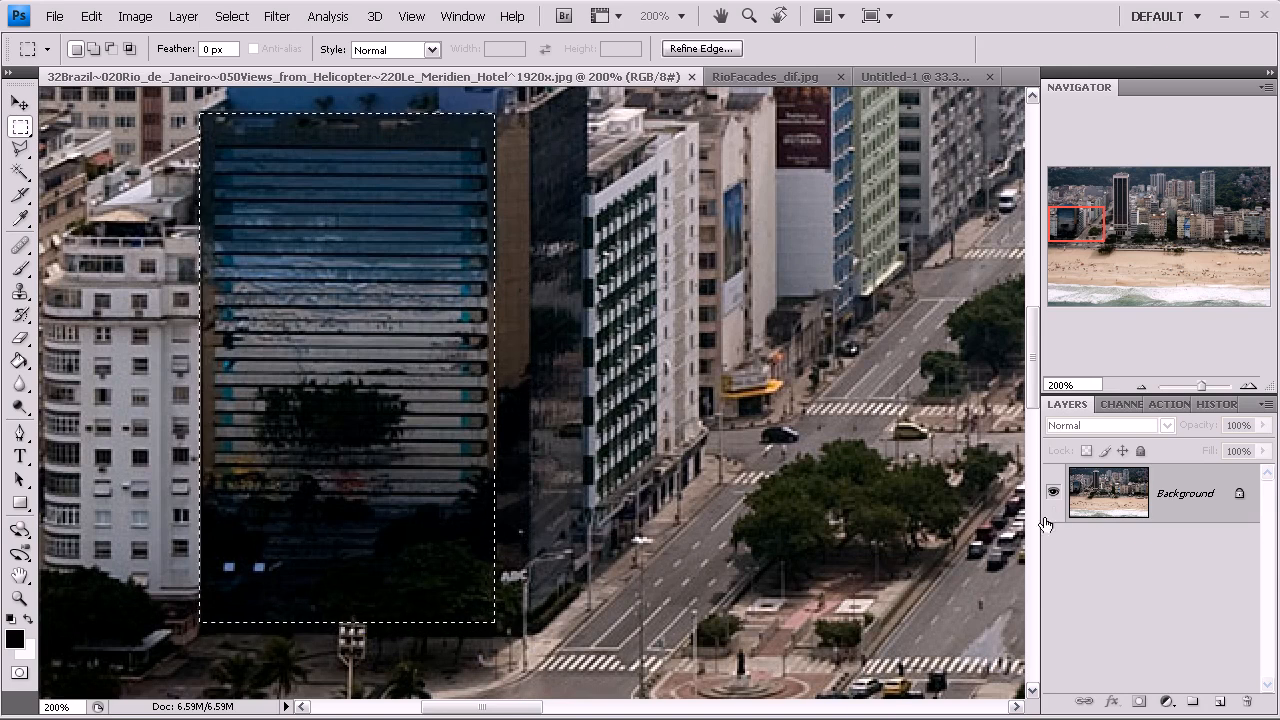
{"action": "key", "text": "ctrl+j"}
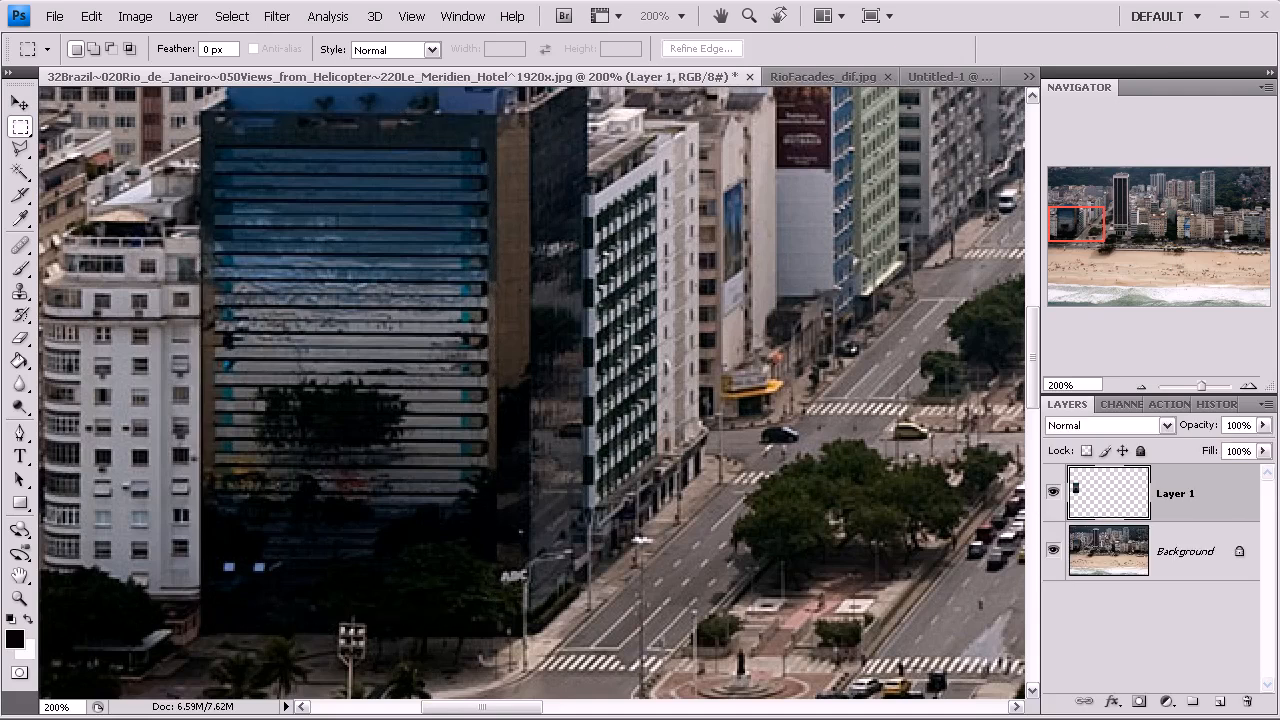
Select the tall dark tower's front facade on the Background layer with a rectangular marquee and copy it to a new layer
{"action": "left_click", "coordinate": [1180, 541]}
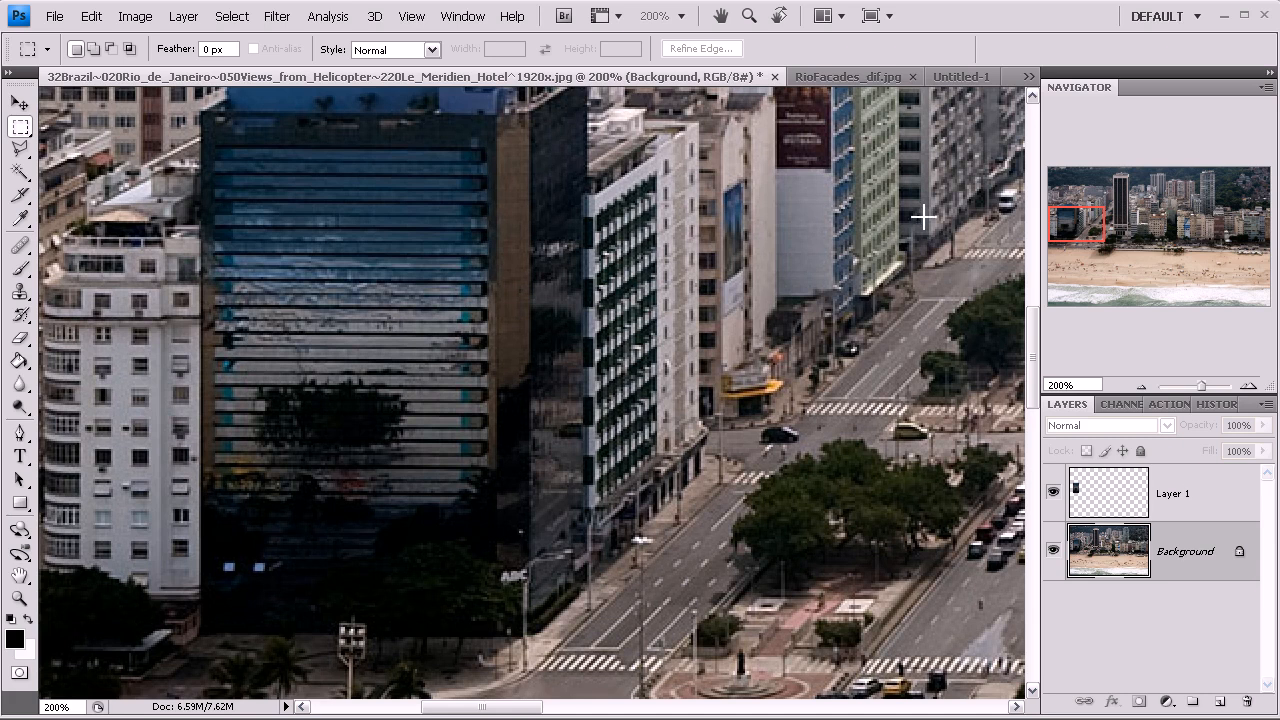
{"action": "left_click_drag", "start_coordinate": [1078, 217], "coordinate": [1119, 218]}
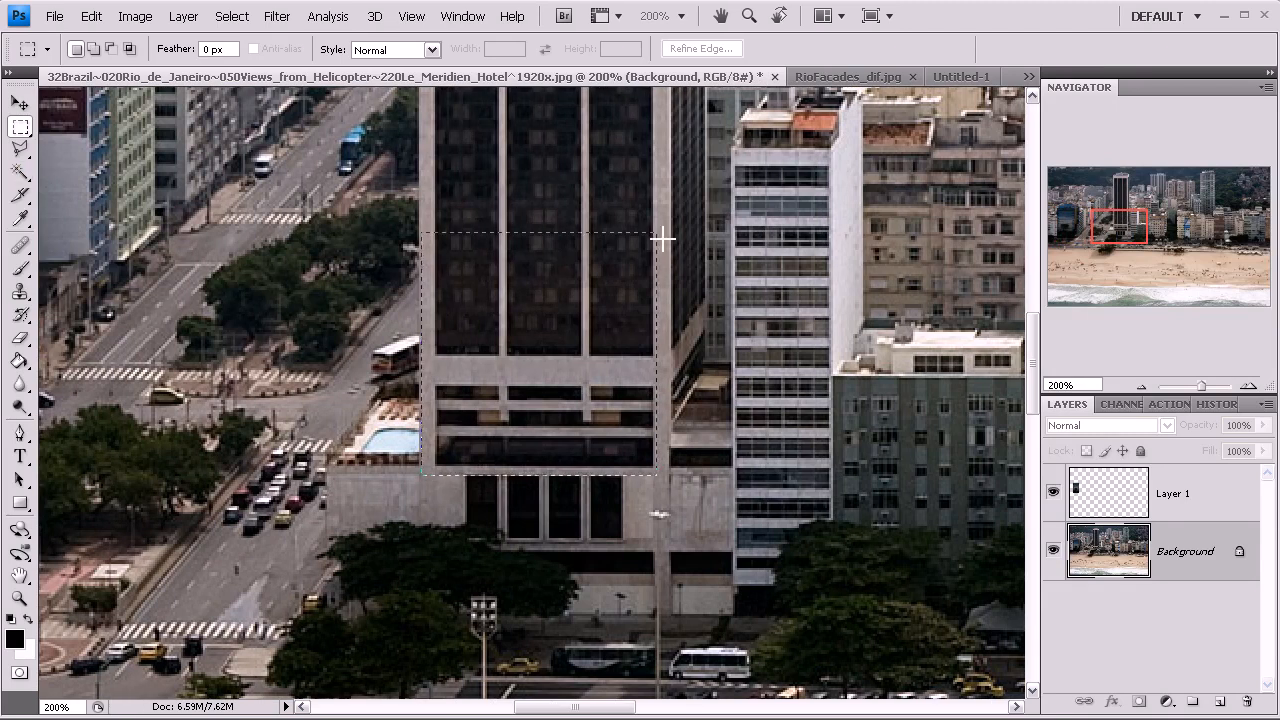
{"action": "scroll", "coordinate": [663, 240], "scroll_direction": "up", "scroll_amount": 5}
{"action": "scroll", "coordinate": [665, 250], "scroll_direction": "up", "scroll_amount": 8}
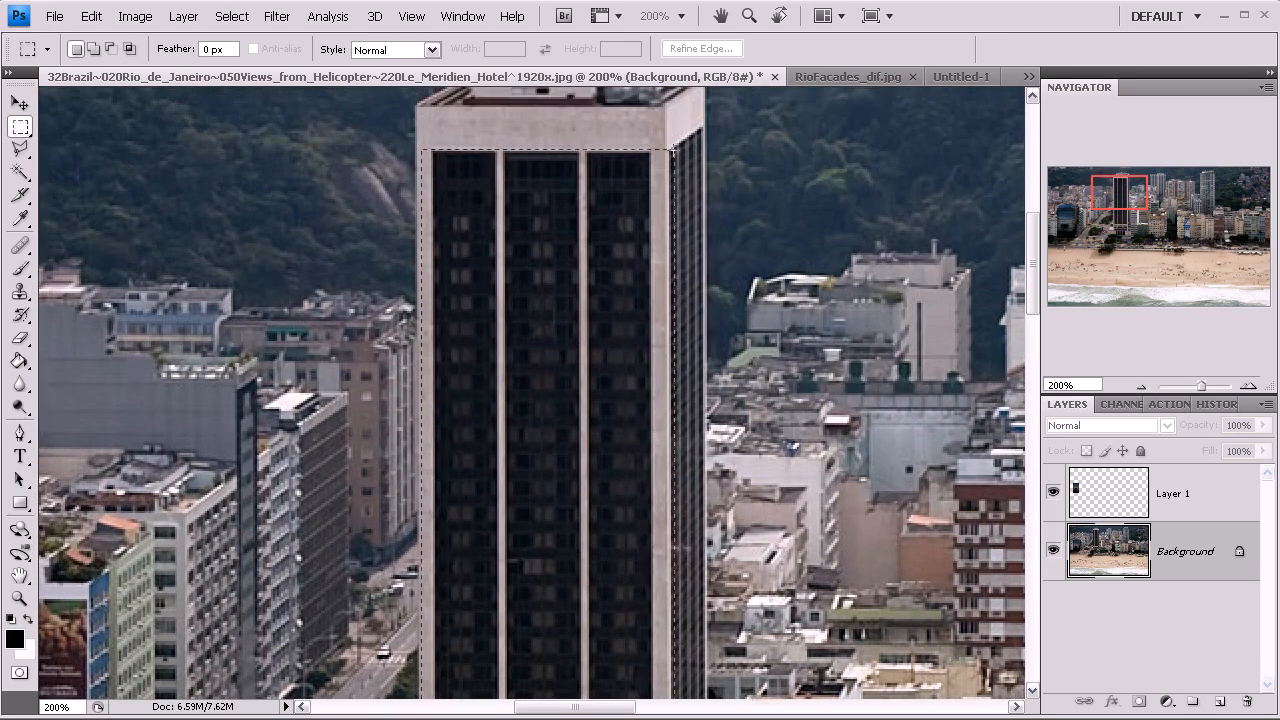
{"action": "left_click_drag", "start_coordinate": [675, 150], "coordinate": [667, 134]}
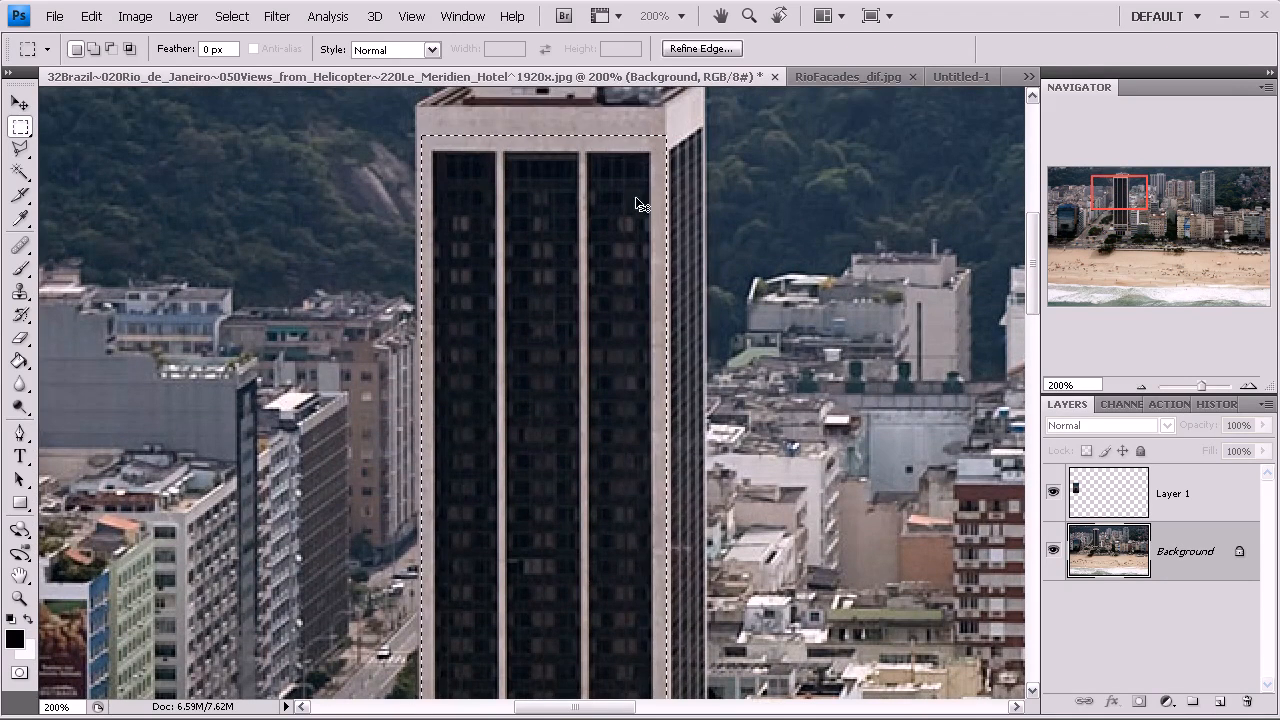
{"action": "key", "text": "ctrl+j"}
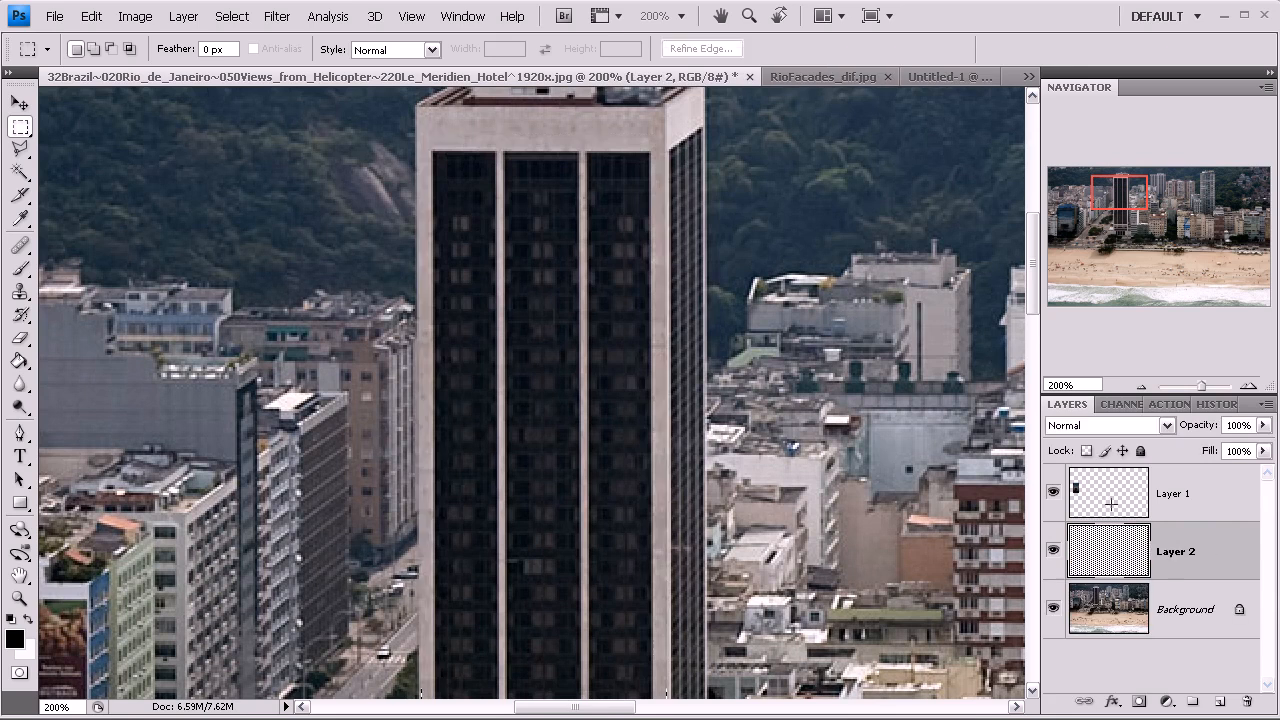
Select the narrow white building's front facade, just beside the dark tower, on the Background layer with a rectangular marquee
{"action": "left_click", "coordinate": [1196, 605]}
{"action": "left_click_drag", "start_coordinate": [1117, 197], "coordinate": [1131, 229]}
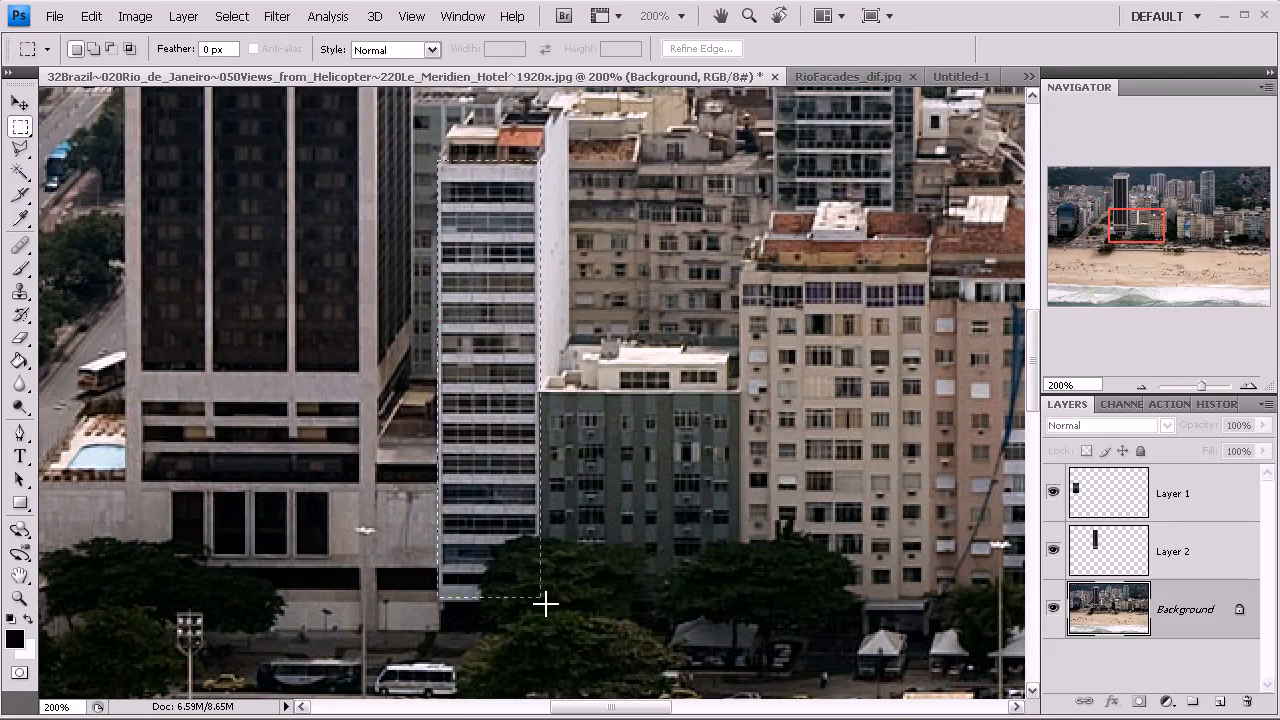
{"action": "left_click_drag", "start_coordinate": [545, 603], "coordinate": [543, 600]}
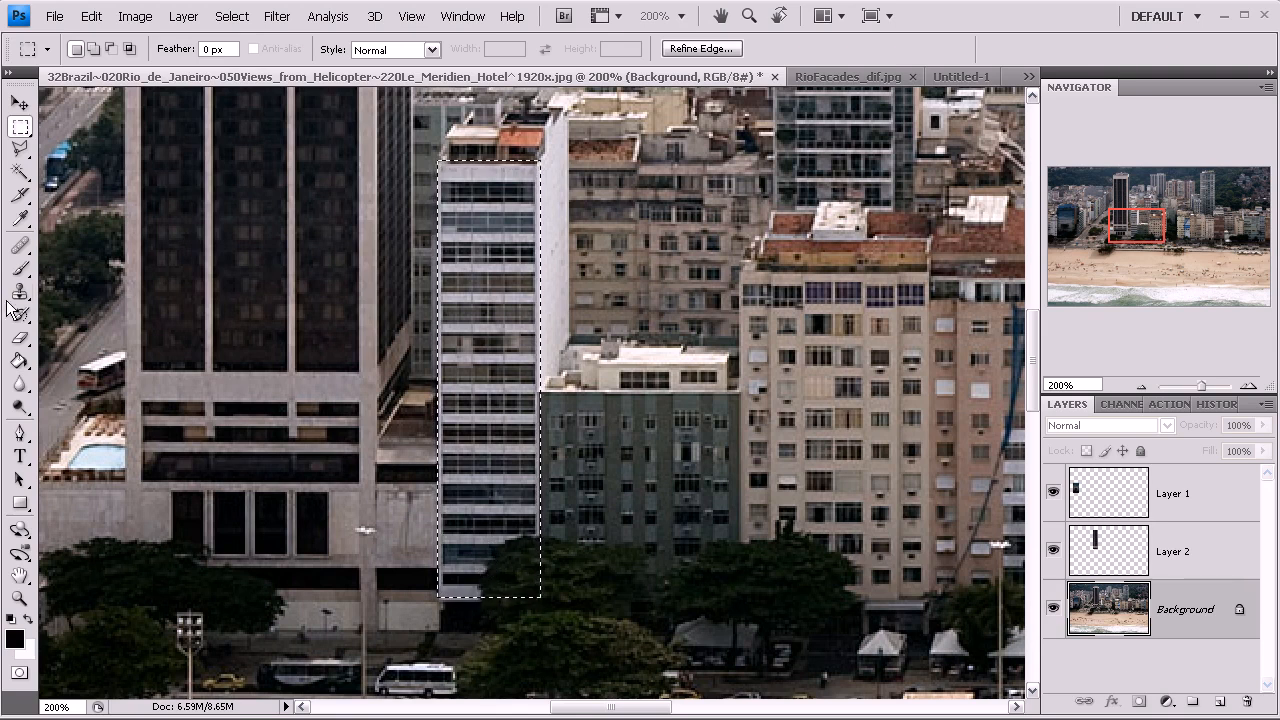
Paint out the tree over the selected facade's lower floors with the Healing Brush in Replace mode, and copy the facade to a new layer
{"action": "left_click", "coordinate": [19, 245]}
{"action": "left_click", "coordinate": [205, 50]}
{"action": "left_click", "coordinate": [210, 82]}
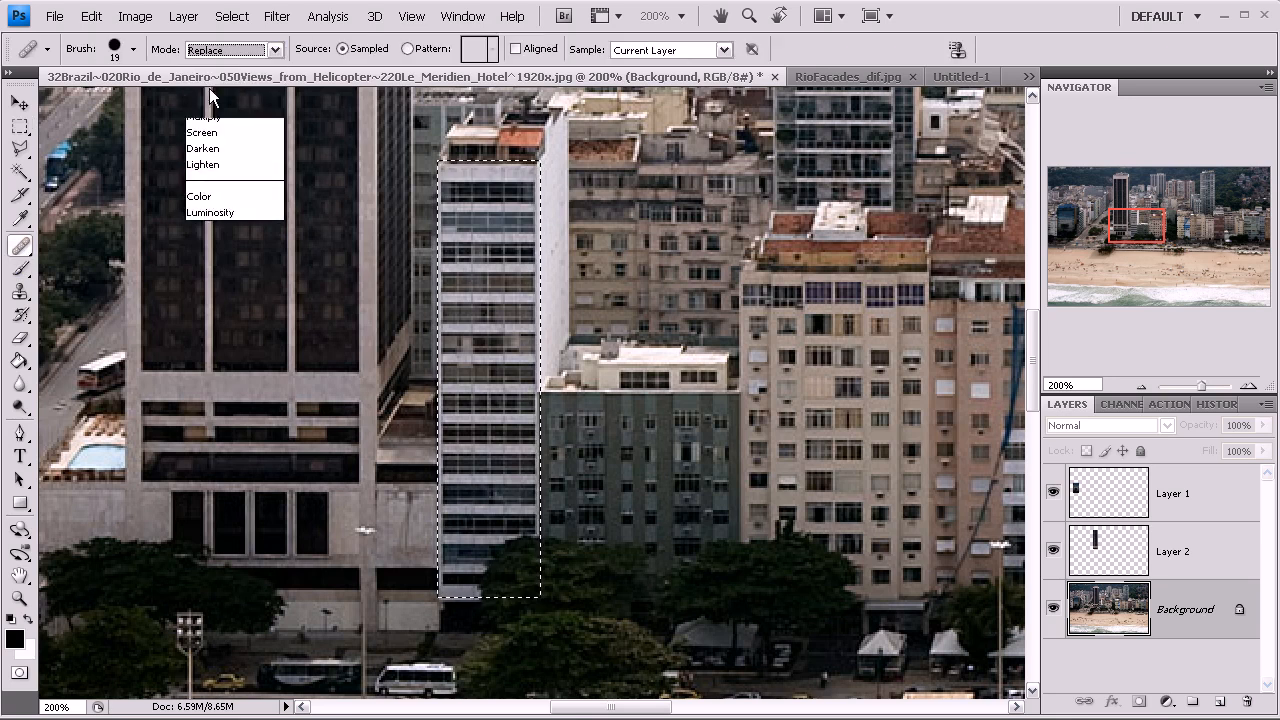
{"action": "left_click", "coordinate": [463, 556], "text": "alt"}
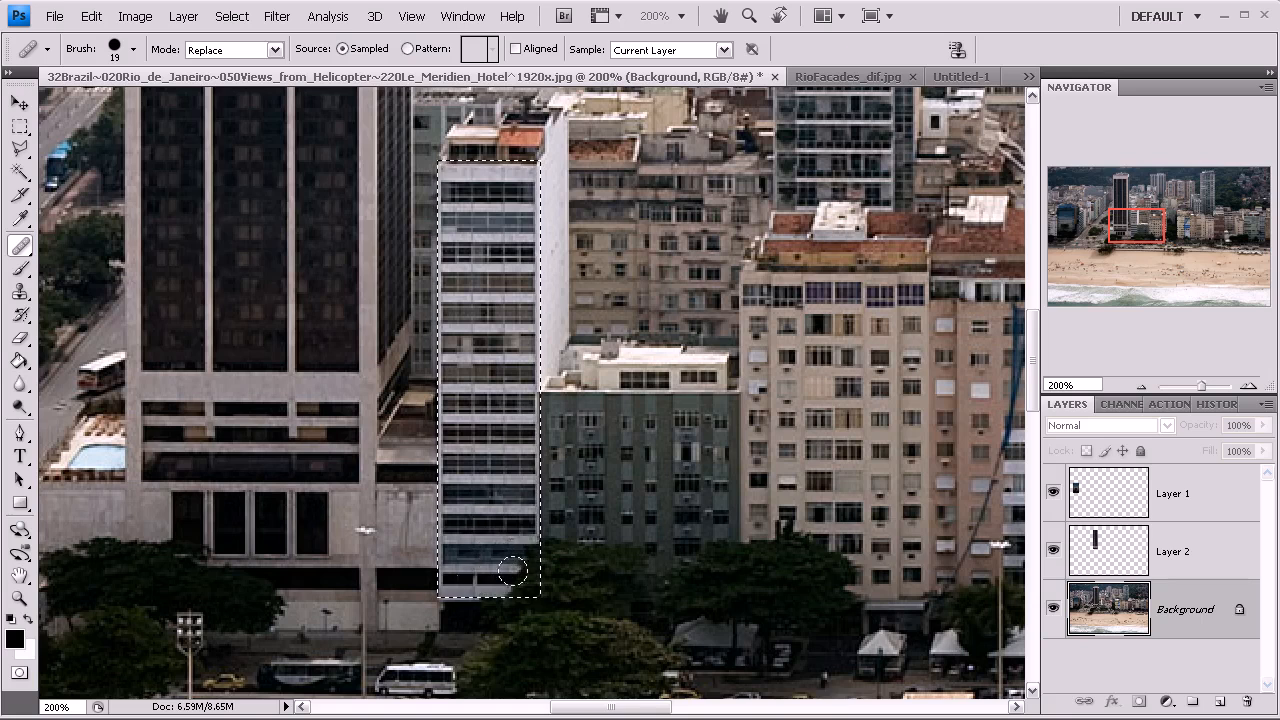
{"action": "left_click_drag", "start_coordinate": [519, 583], "coordinate": [519, 576]}
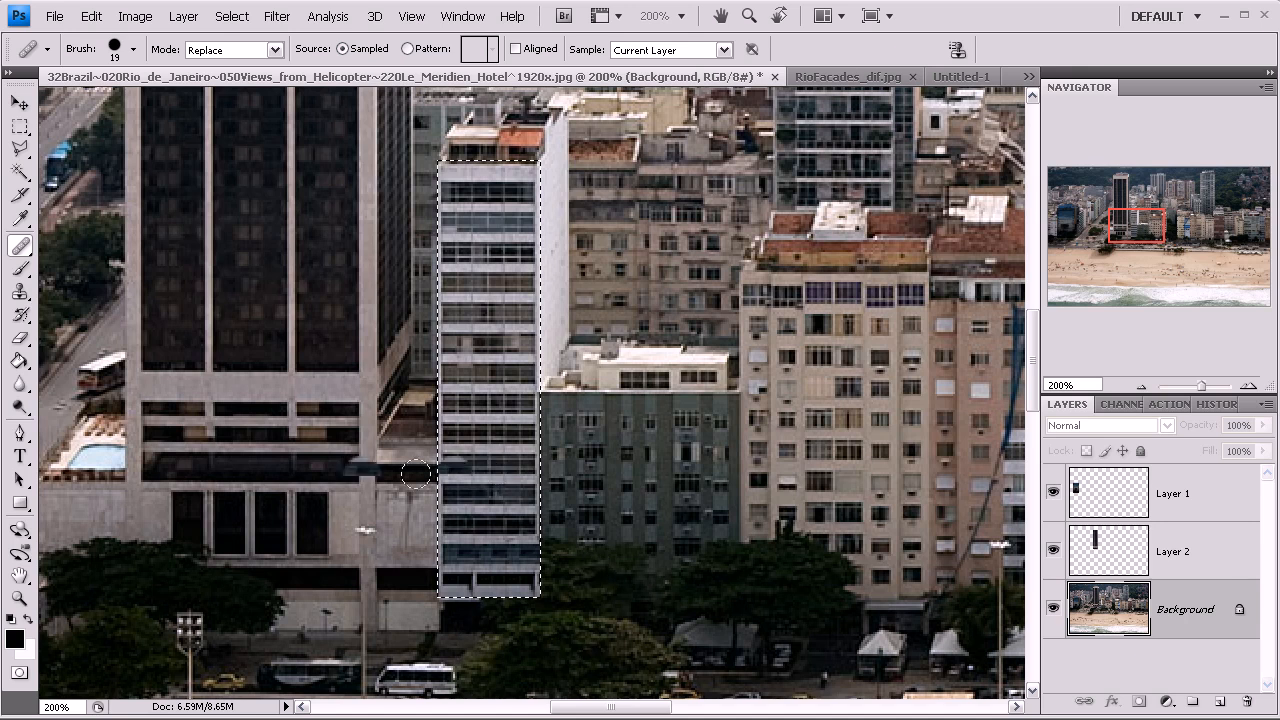
{"action": "key", "text": "ctrl+j"}
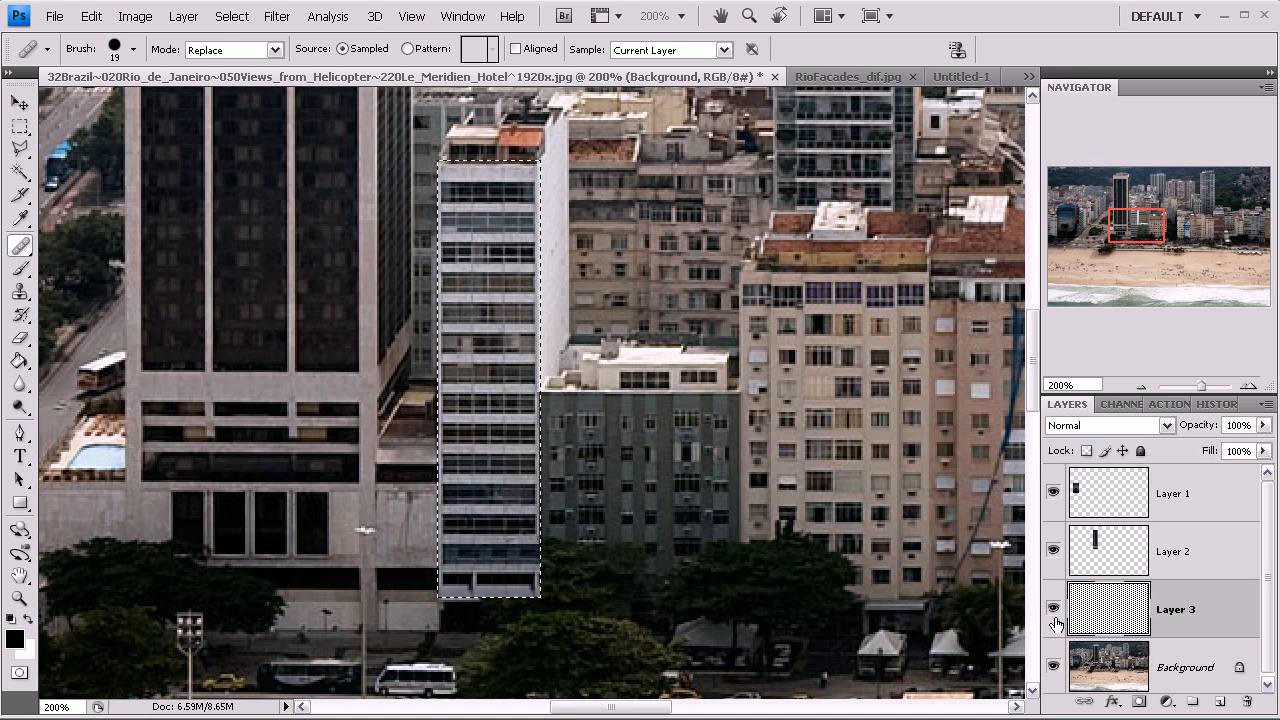
Select the beige building's front facade above the trees with a rectangular marquee and copy it from the Background to a new layer
{"action": "left_click_drag", "start_coordinate": [1136, 232], "coordinate": [1147, 234]}
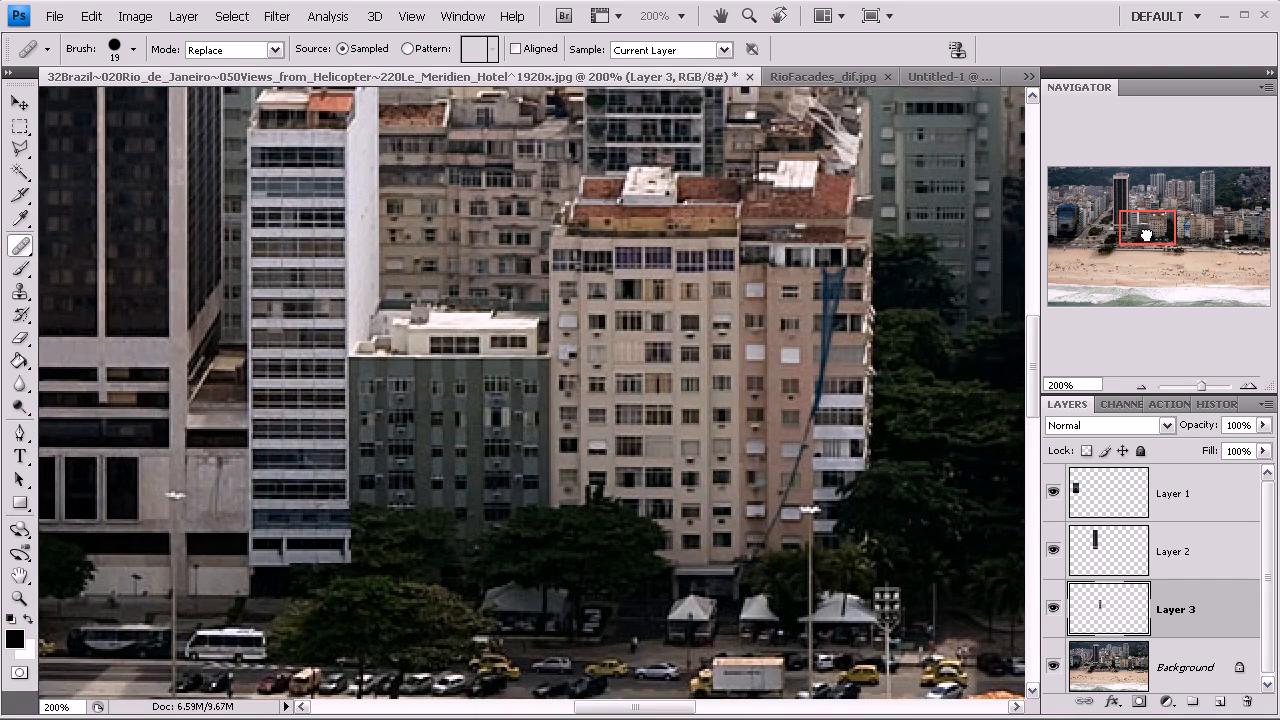
{"action": "left_click", "coordinate": [20, 126]}
{"action": "left_click_drag", "start_coordinate": [554, 235], "coordinate": [748, 500]}
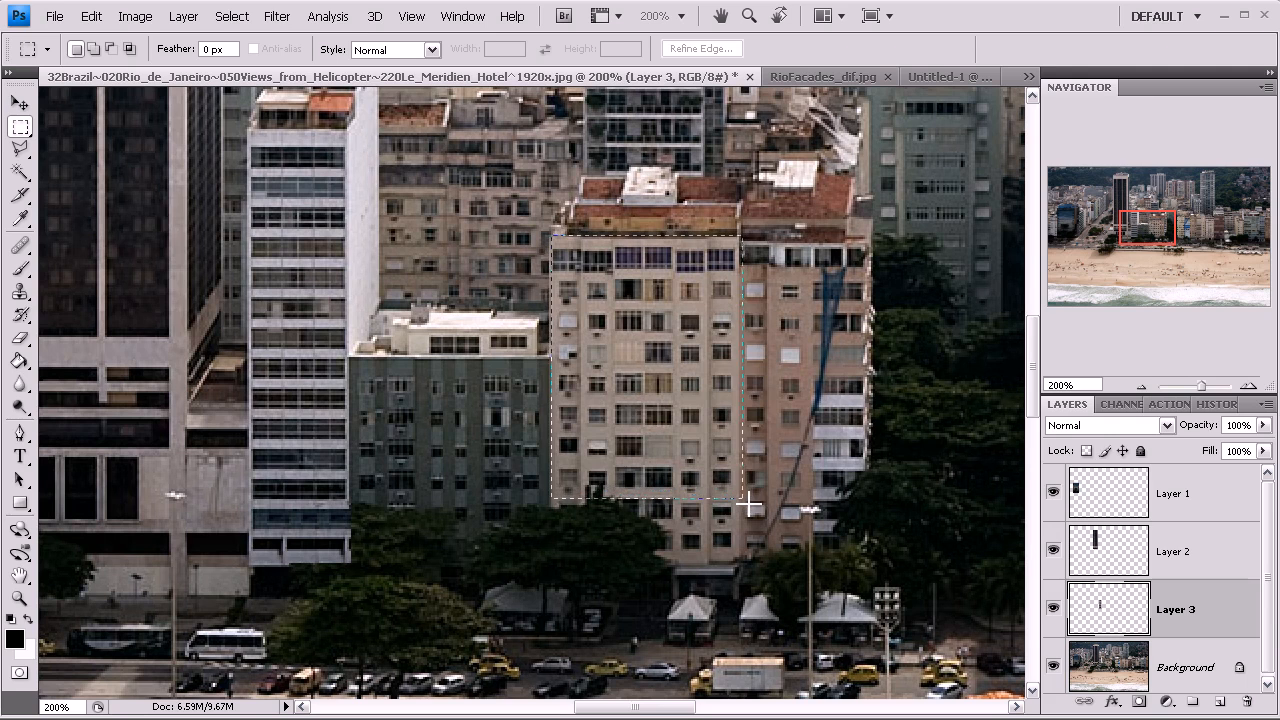
{"action": "left_click", "coordinate": [1161, 673]}
{"action": "key", "text": "ctrl+j"}
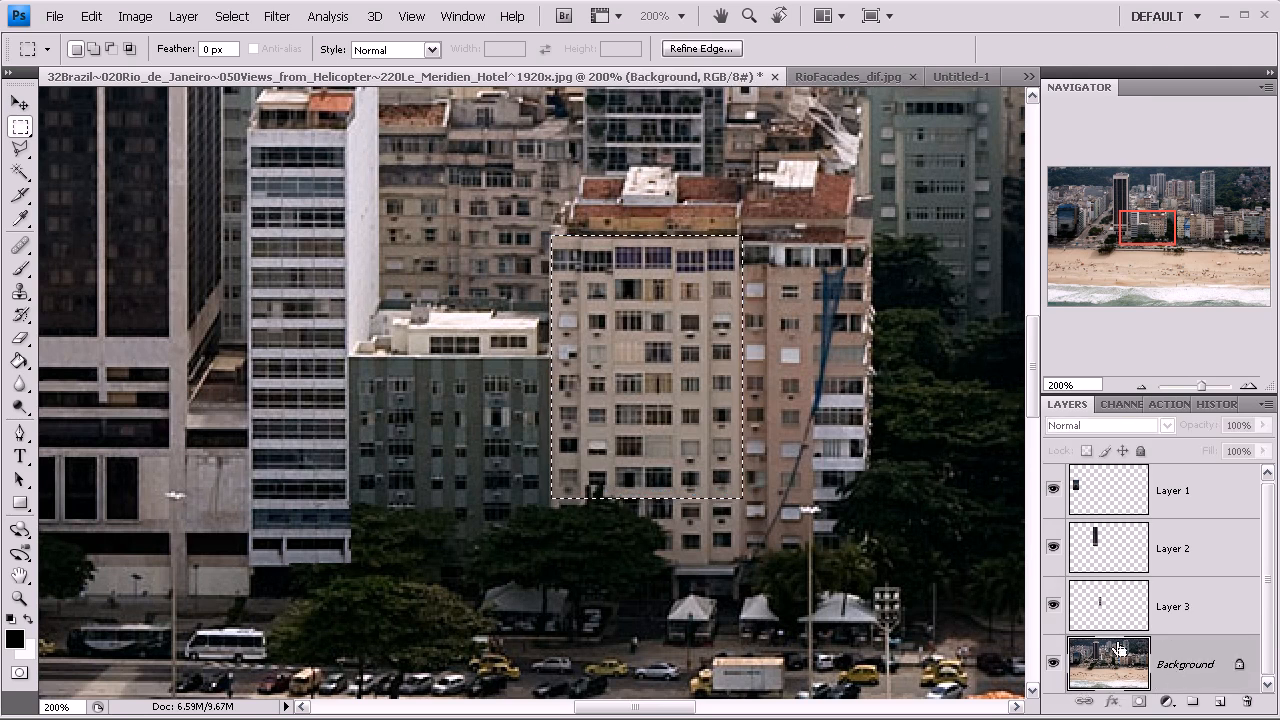
Select the reddish-brown building's front facade with a rectangular marquee and copy it from the Background to a new layer
{"action": "left_click_drag", "start_coordinate": [1167, 225], "coordinate": [1232, 227]}
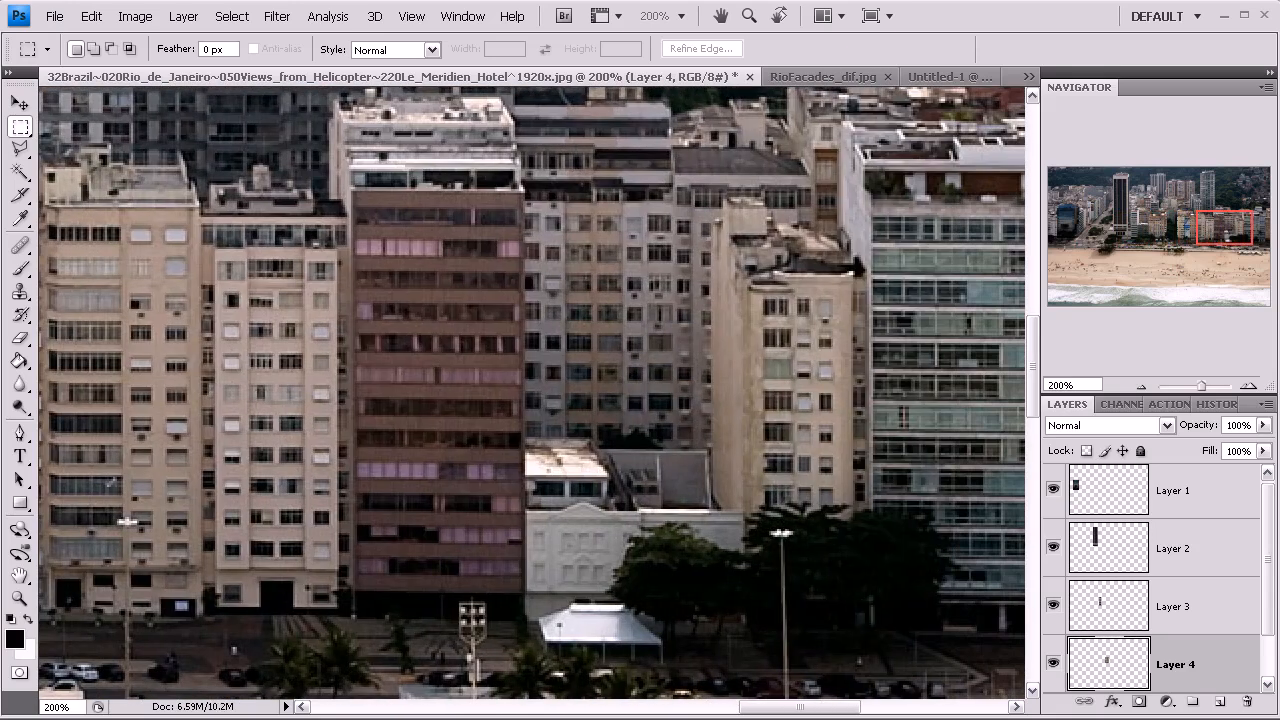
{"action": "left_click_drag", "start_coordinate": [508, 594], "coordinate": [524, 590]}
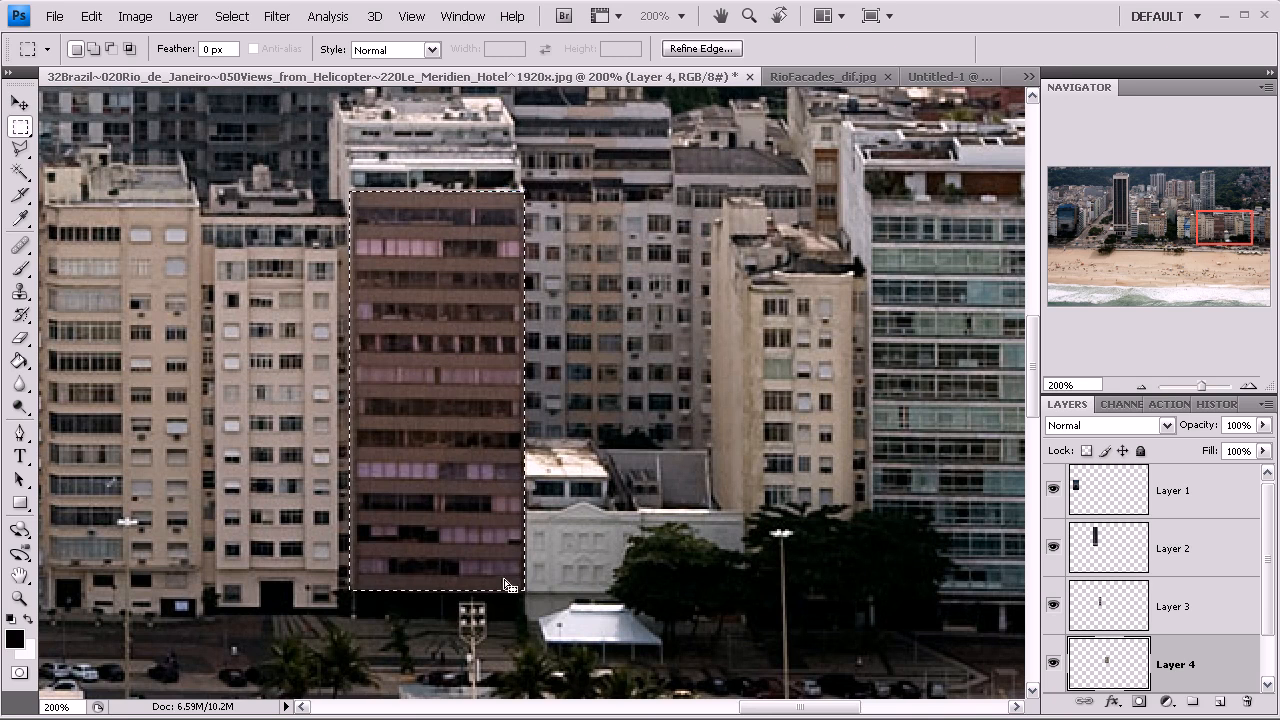
{"action": "left_click_drag", "start_coordinate": [1258, 588], "coordinate": [1258, 630]}
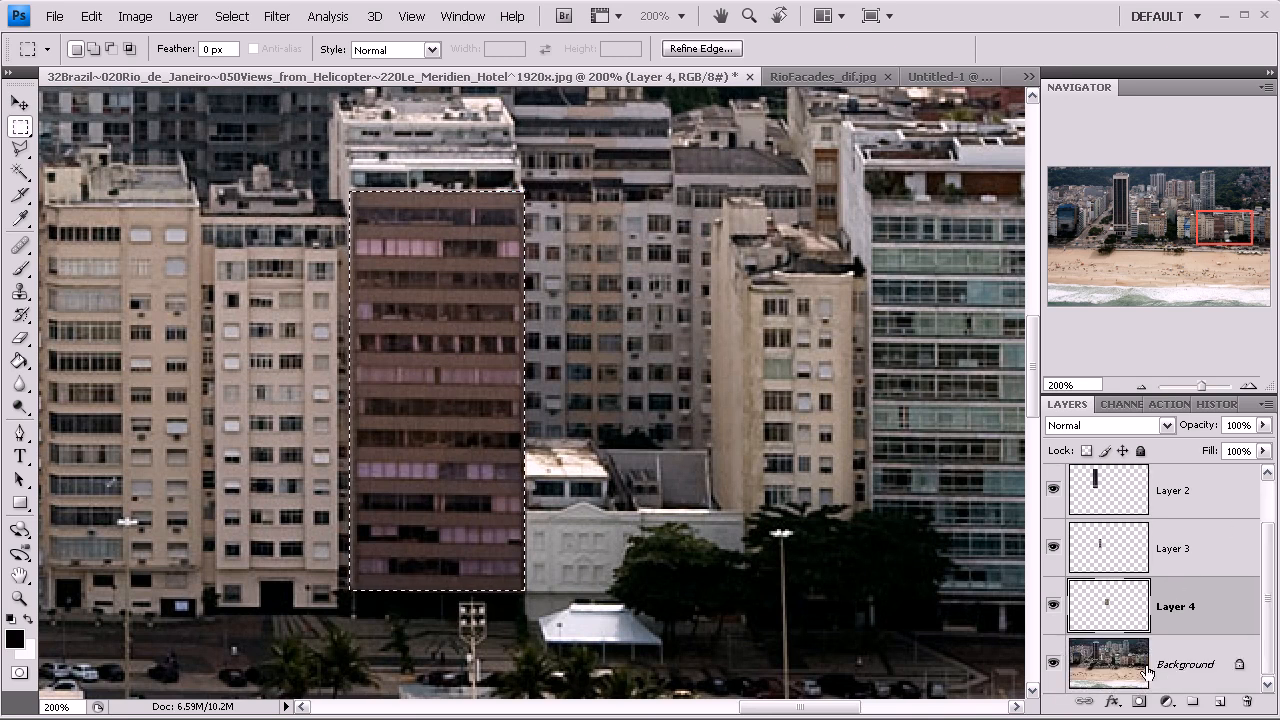
{"action": "left_click", "coordinate": [1150, 670]}
{"action": "key", "text": "ctrl+j"}
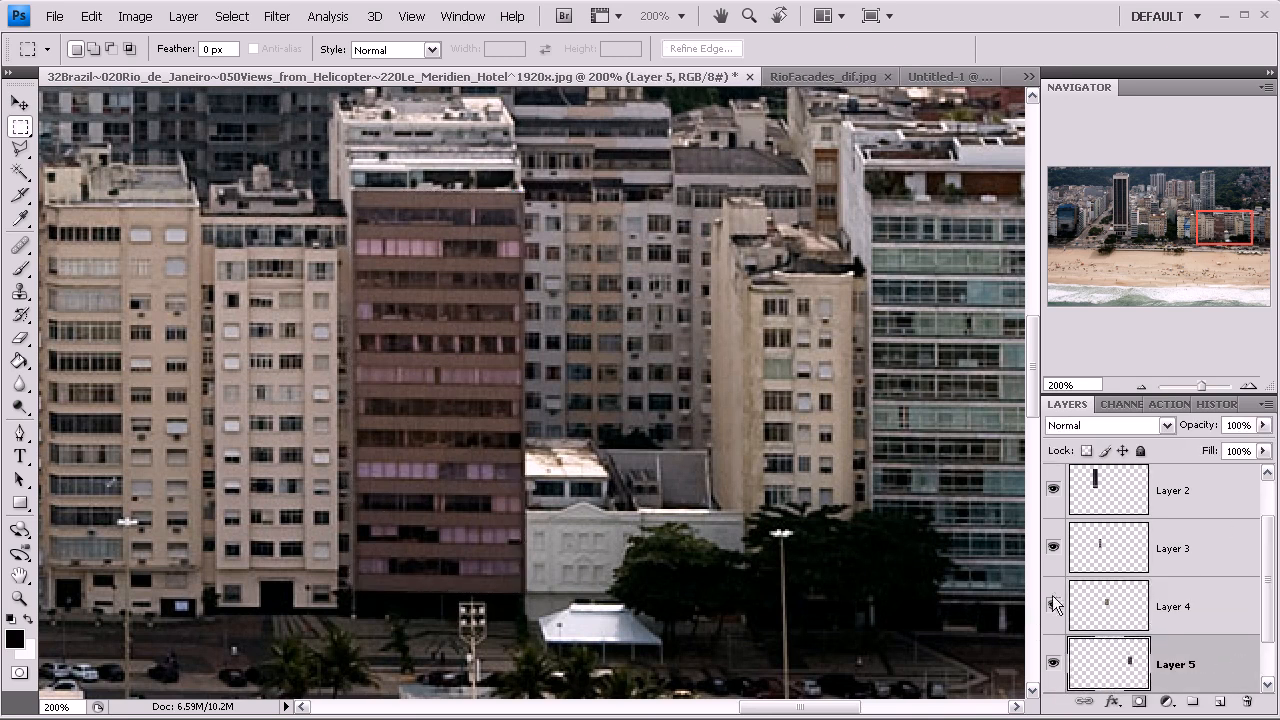
Select the green glass building's front facade above the trees with a rectangular marquee and copy it from the Background to a new layer
{"action": "left_click_drag", "start_coordinate": [1274, 586], "coordinate": [1272, 612]}
{"action": "left_click_drag", "start_coordinate": [1230, 222], "coordinate": [1246, 222]}
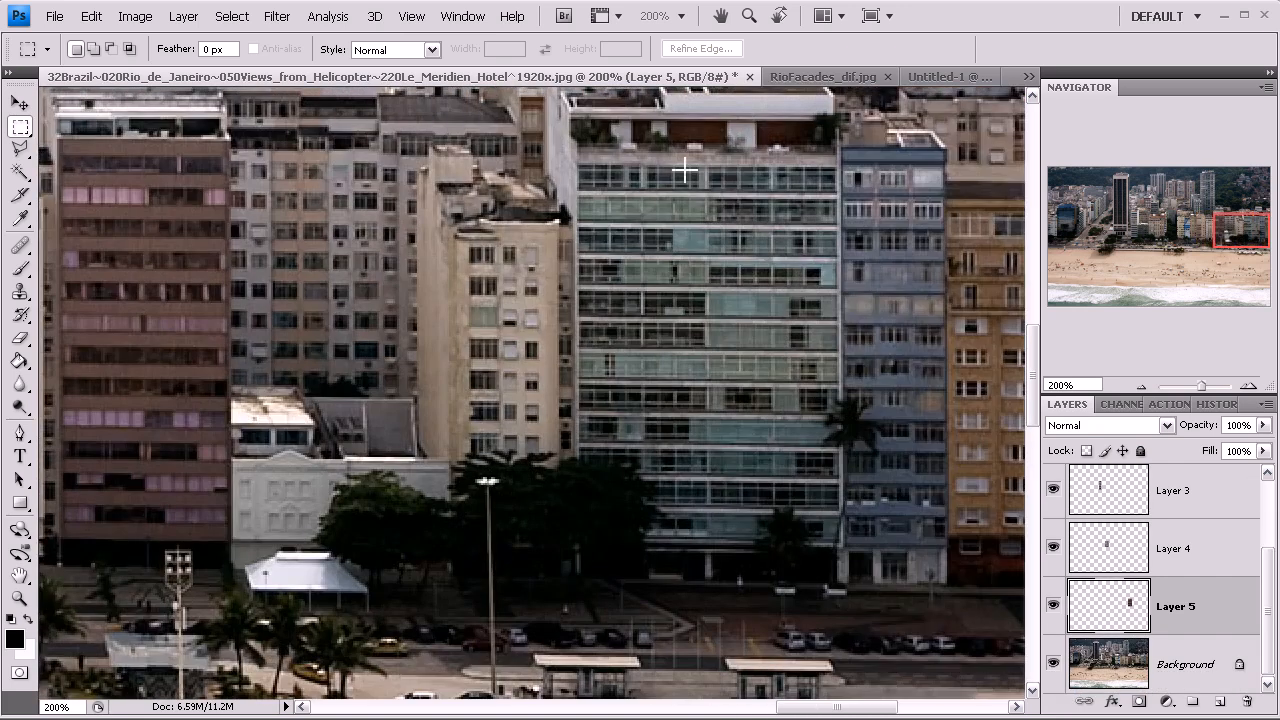
{"action": "left_click_drag", "start_coordinate": [578, 153], "coordinate": [840, 448]}
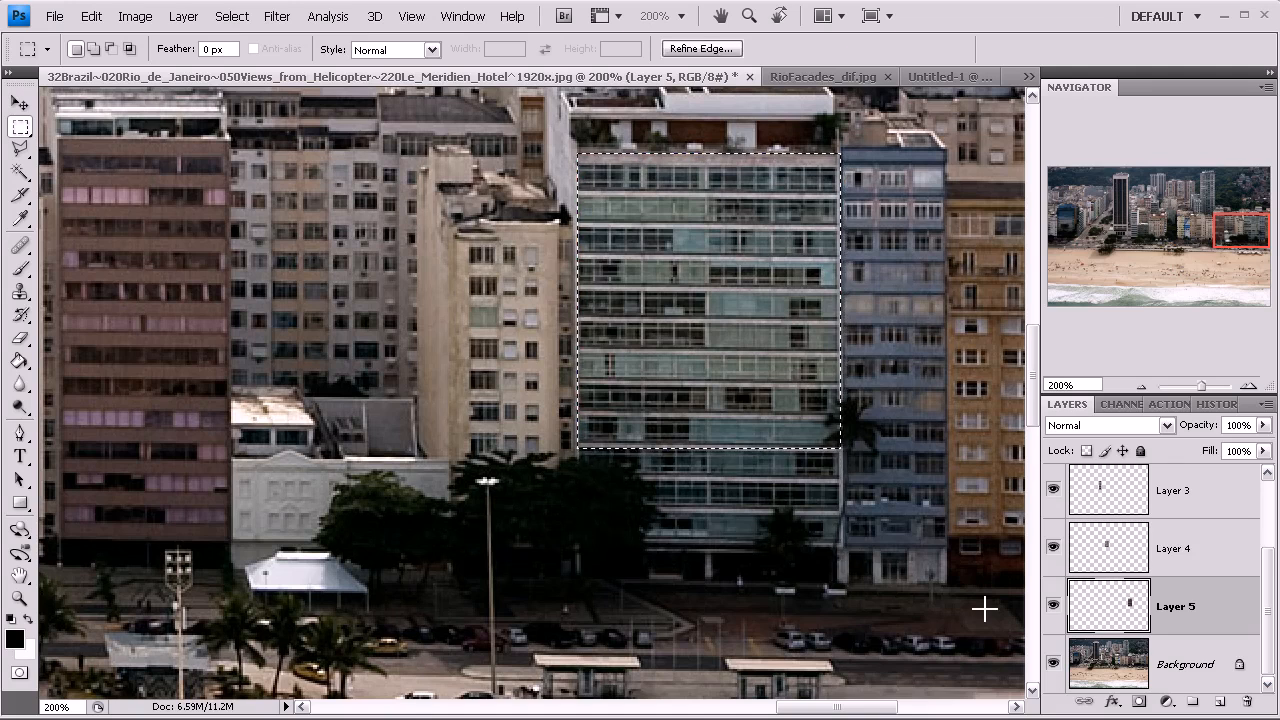
{"action": "left_click", "coordinate": [1160, 661]}
{"action": "key", "text": "ctrl+j"}
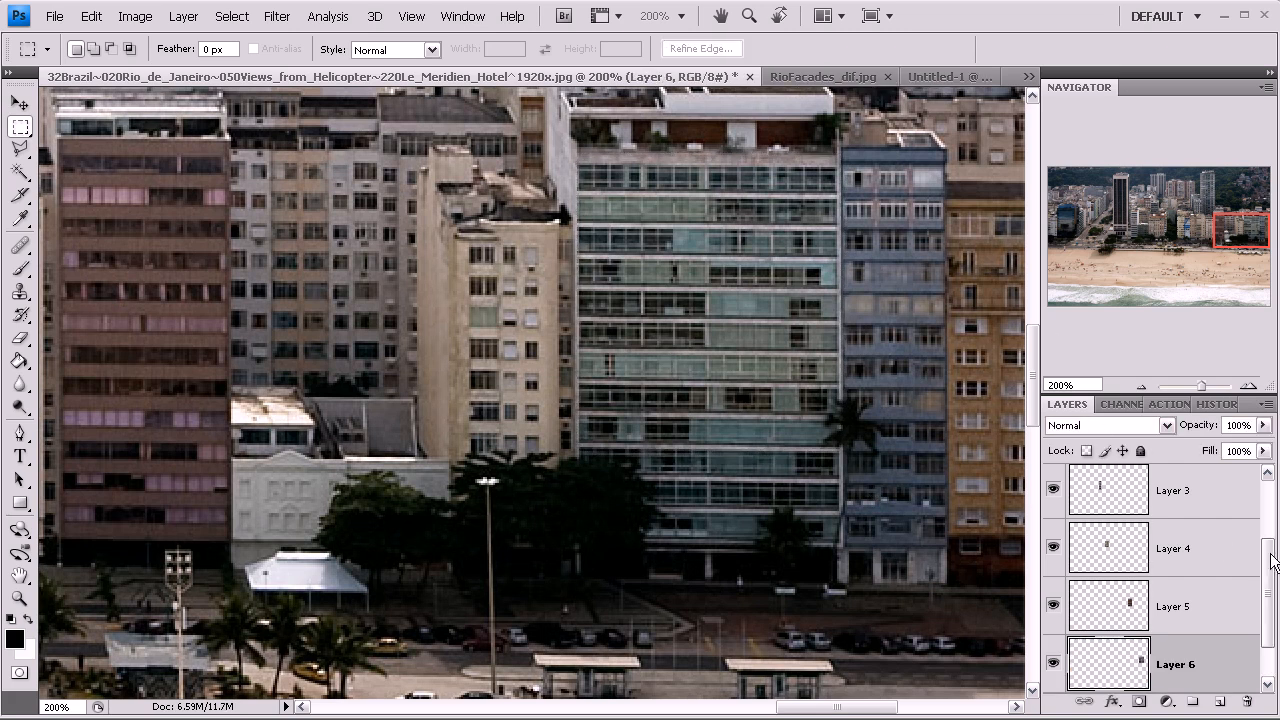
Hide the Background layer so that only the cut-out facades show, with the whole canvas in view
{"action": "left_click_drag", "start_coordinate": [1272, 560], "coordinate": [1266, 625]}
{"action": "left_click", "coordinate": [1054, 664]}
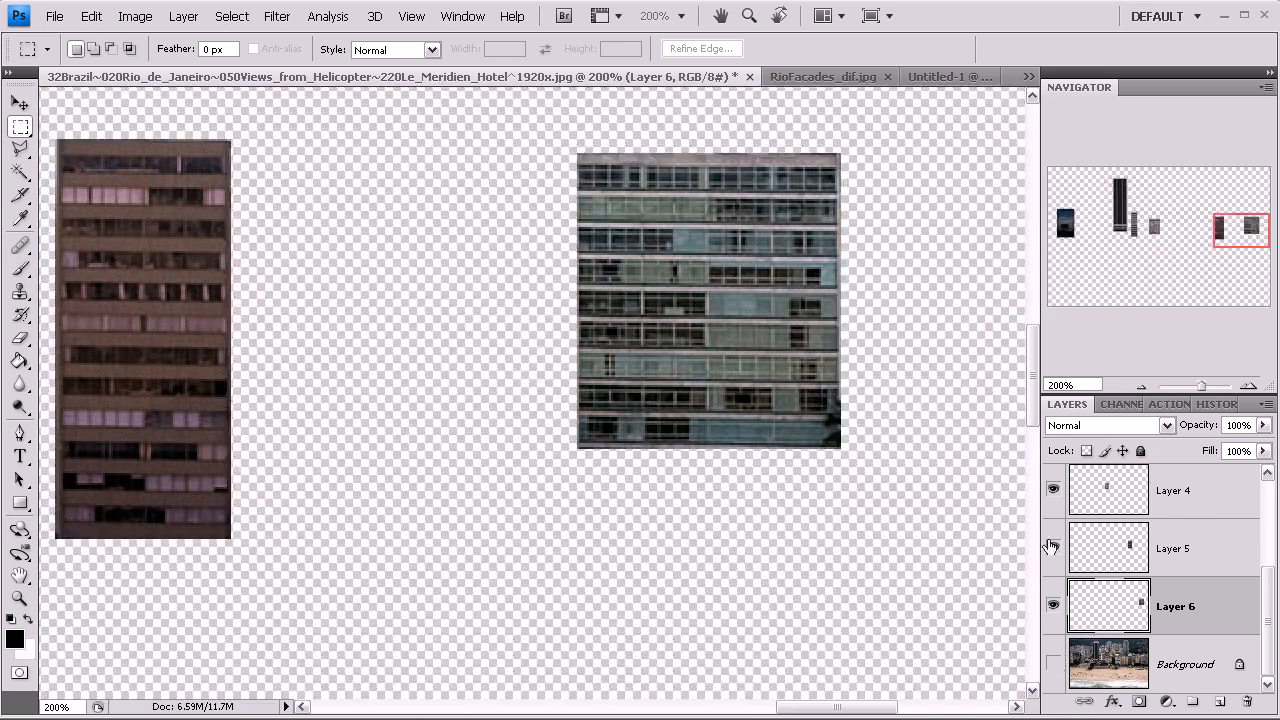
{"action": "left_click", "coordinate": [1139, 387]}
{"action": "left_click", "coordinate": [1139, 387]}
{"action": "left_click", "coordinate": [1139, 387]}
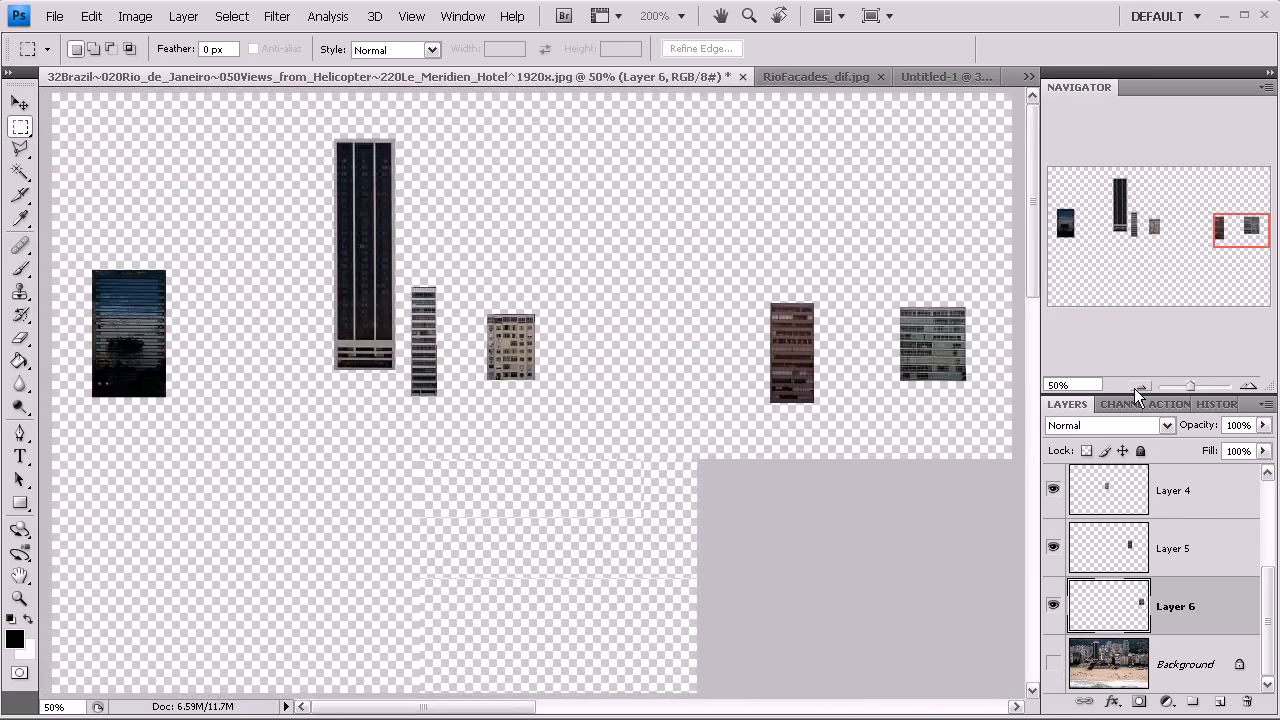
{"action": "left_click", "coordinate": [1139, 387]}
Move the facade cut-outs close together into one compact row around the tall dark tower
{"action": "left_click", "coordinate": [19, 103]}
{"action": "left_click_drag", "start_coordinate": [267, 342], "coordinate": [357, 331]}
{"action": "left_click_drag", "start_coordinate": [461, 368], "coordinate": [504, 357]}
{"action": "left_click", "coordinate": [517, 358]}
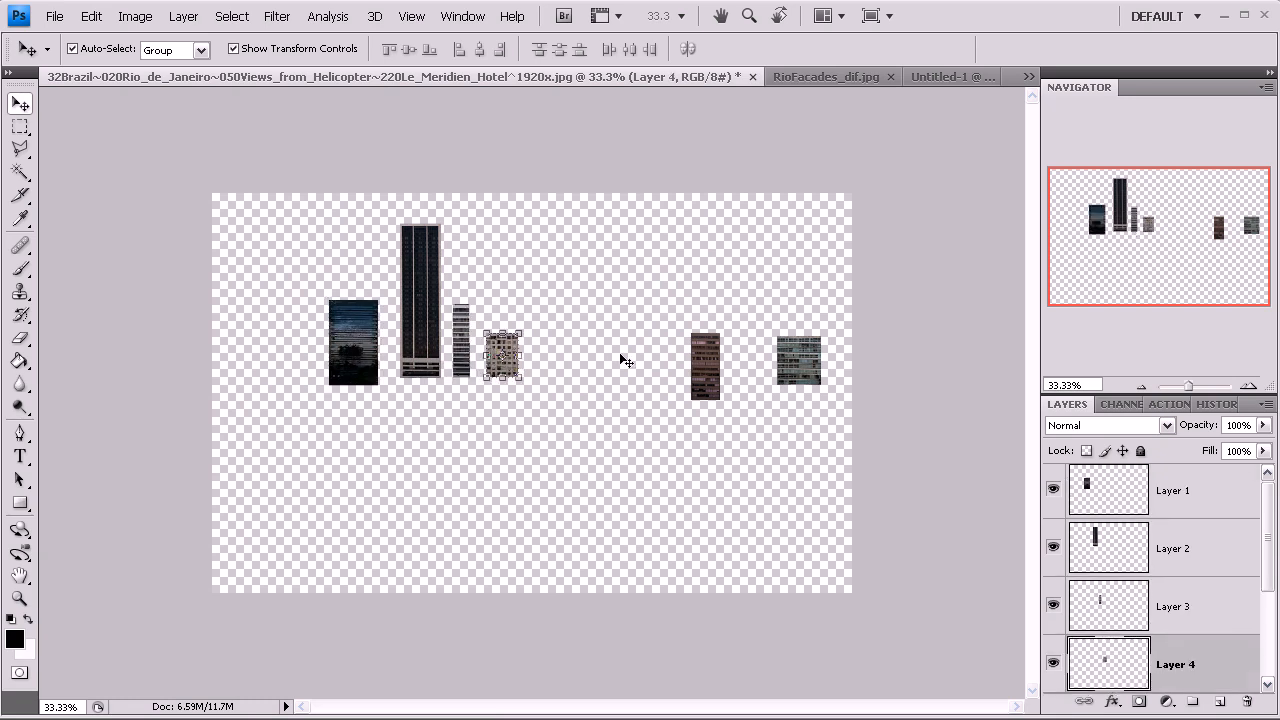
{"action": "left_click_drag", "start_coordinate": [700, 366], "coordinate": [543, 345]}
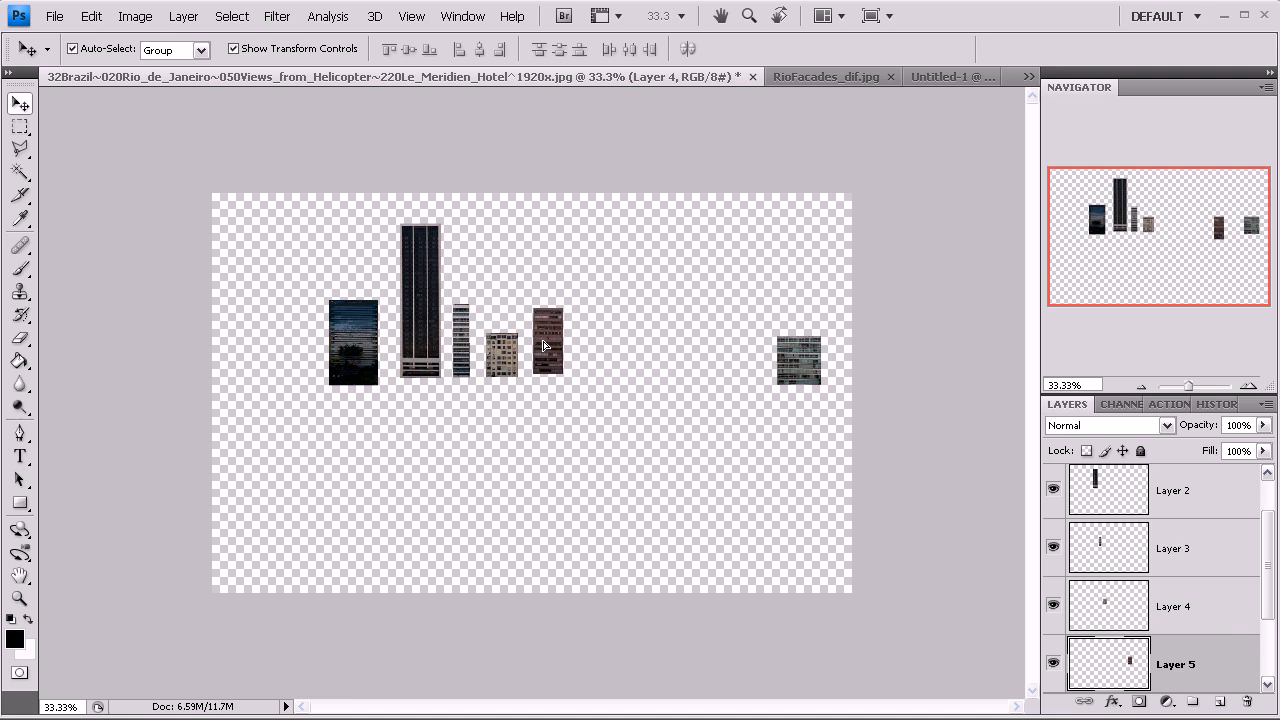
{"action": "left_click_drag", "start_coordinate": [805, 361], "coordinate": [605, 361]}
{"action": "left_click", "coordinate": [656, 440]}
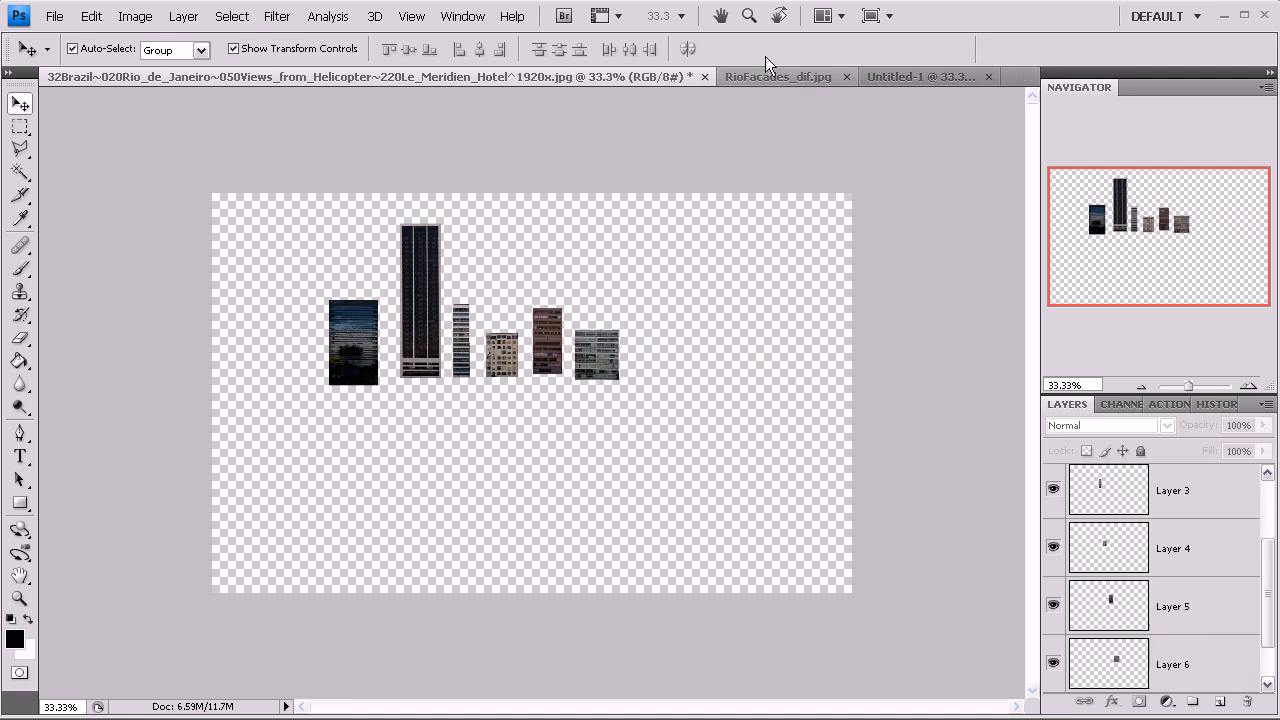
Select all six facade layers together and copy them into the blank Untitled-1 document
{"action": "left_click_drag", "start_coordinate": [691, 424], "coordinate": [299, 298]}
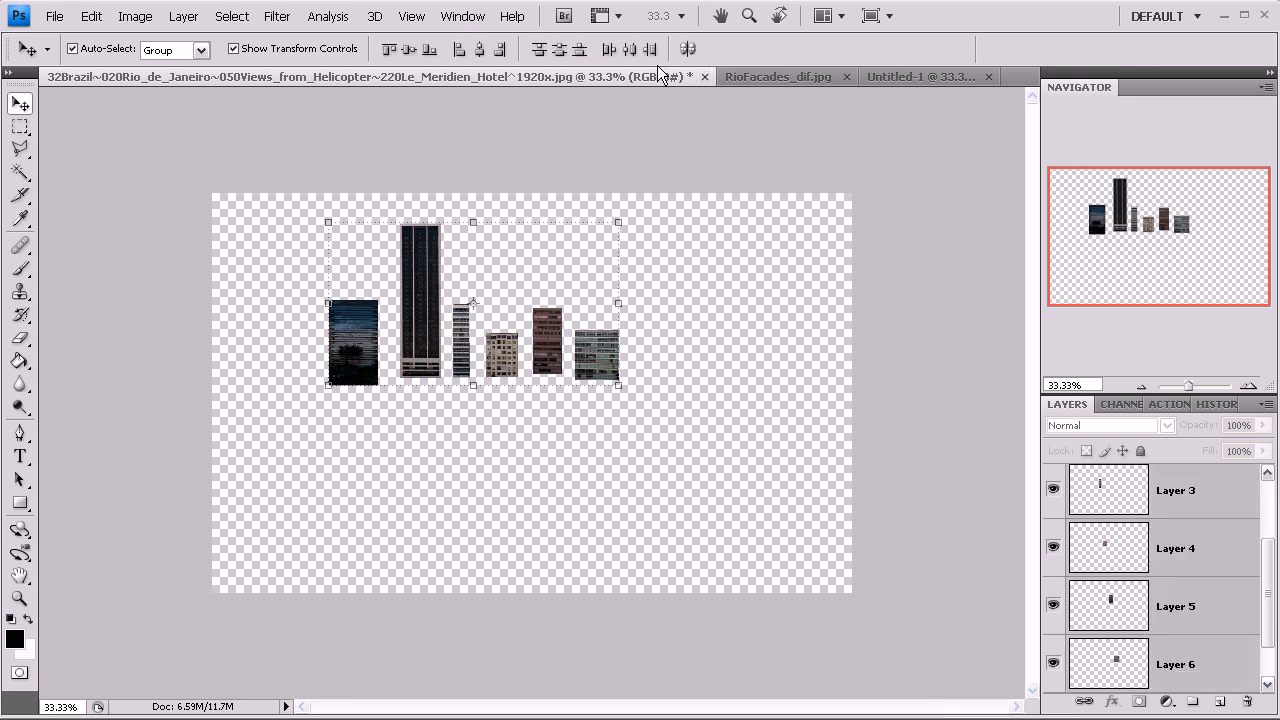
{"action": "left_click_drag", "start_coordinate": [620, 76], "coordinate": [497, 207]}
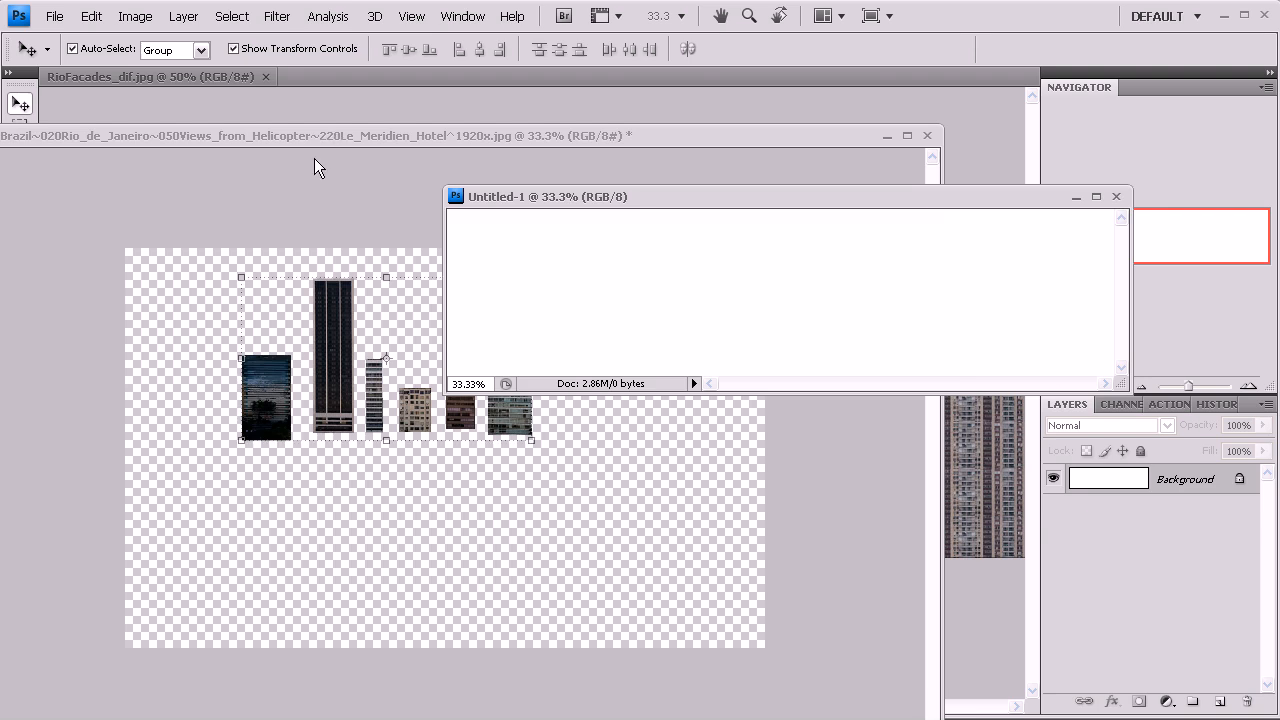
{"action": "left_click_drag", "start_coordinate": [330, 136], "coordinate": [325, 285]}
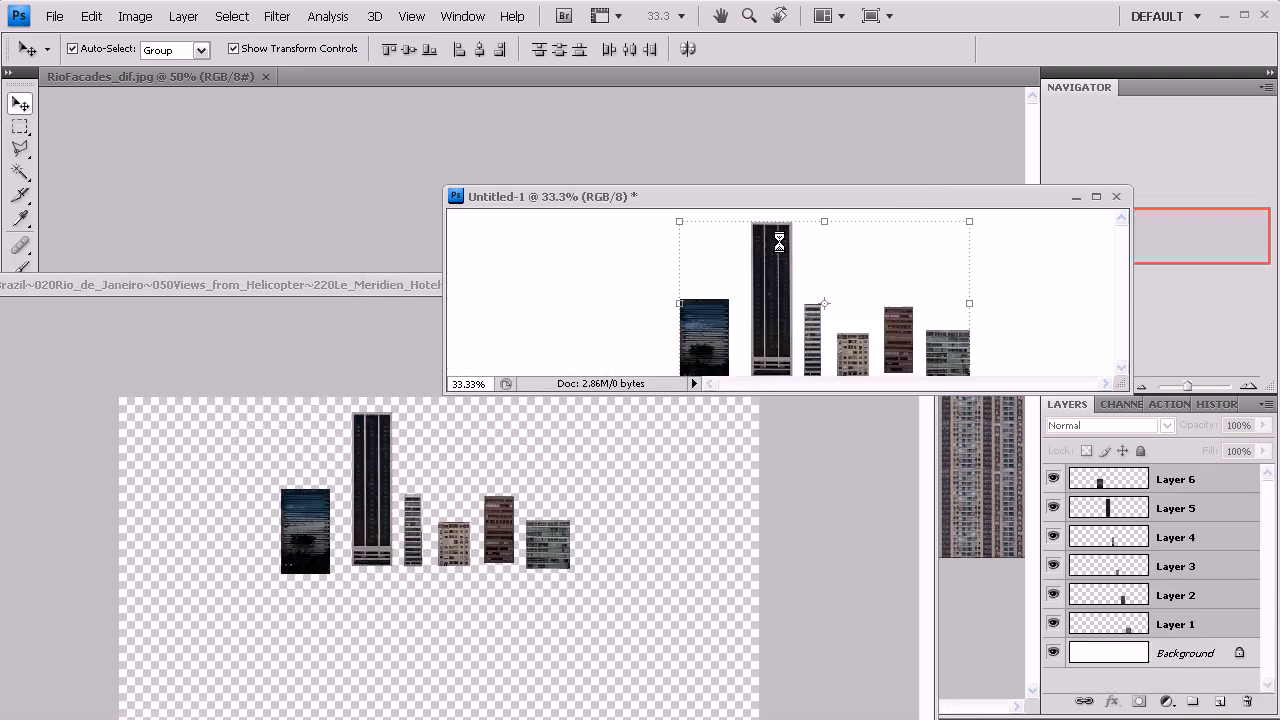
Enlarge the floating Untitled-1 window and minimize the Rio photo and RioFacades_dif.jpg windows
{"action": "left_click_drag", "start_coordinate": [636, 195], "coordinate": [354, 153]}
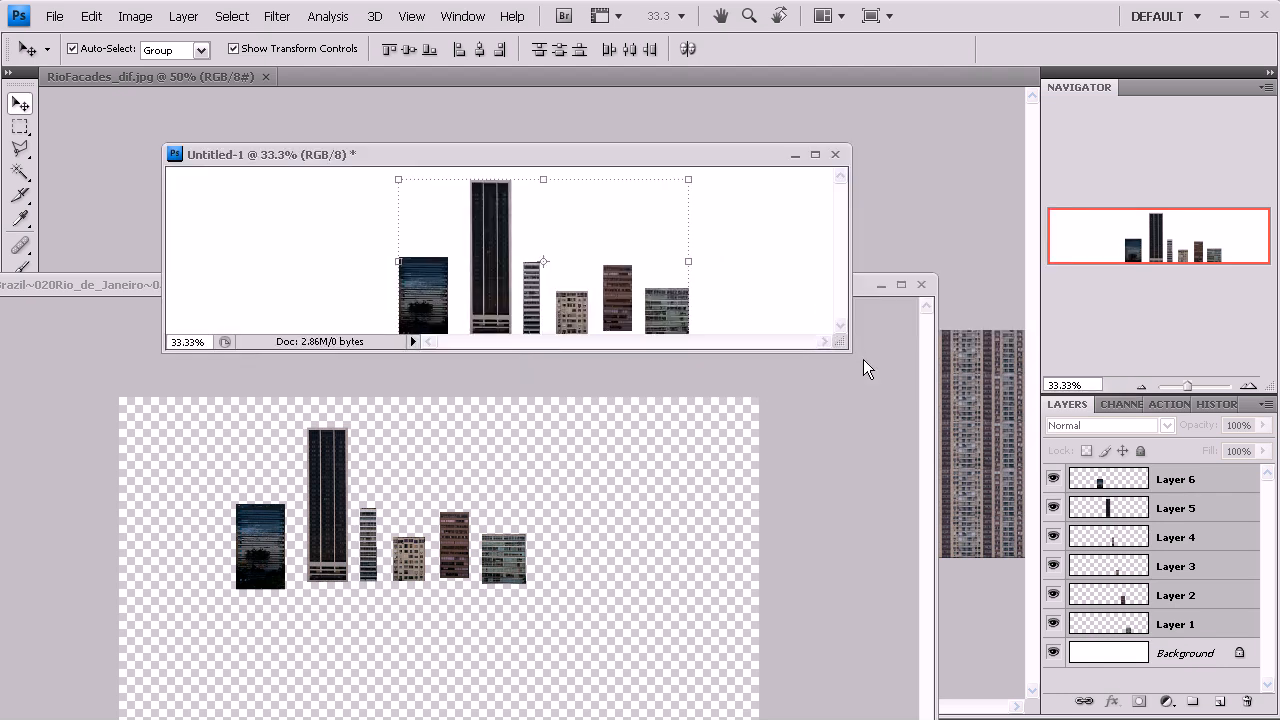
{"action": "left_click_drag", "start_coordinate": [848, 350], "coordinate": [880, 393]}
{"action": "left_click", "coordinate": [888, 284]}
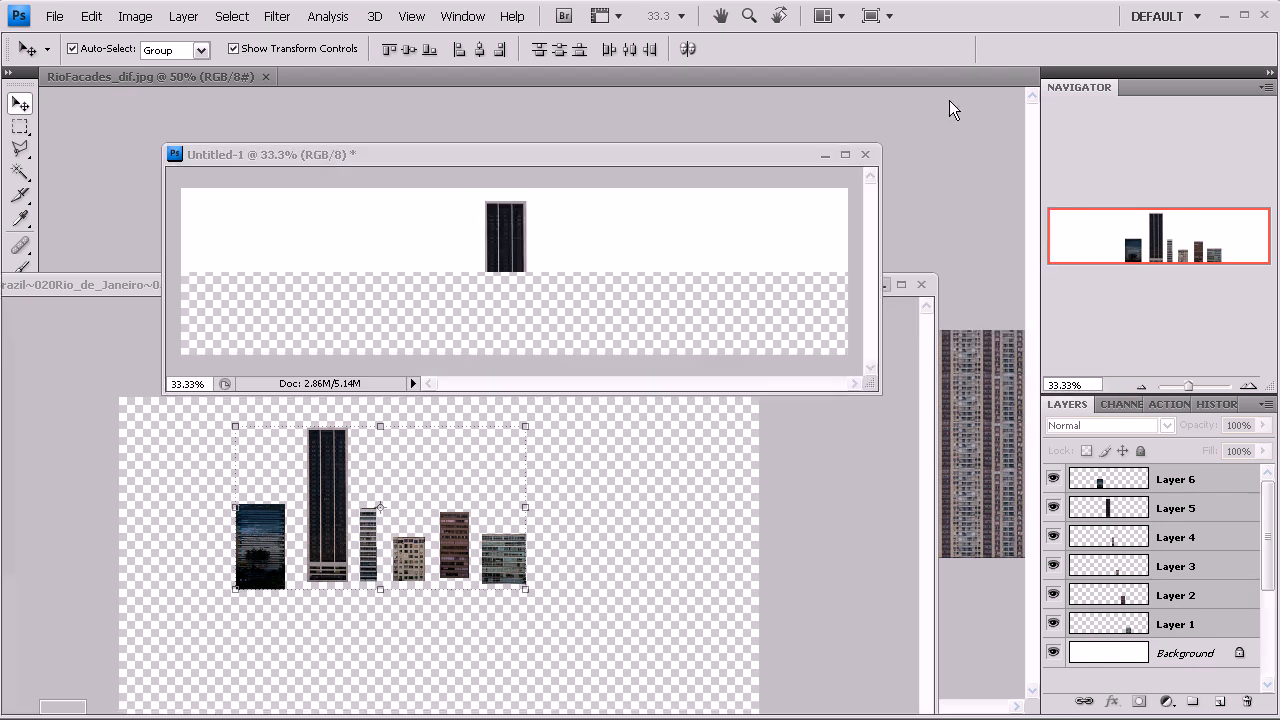
{"action": "left_click_drag", "start_coordinate": [93, 72], "coordinate": [106, 152]}
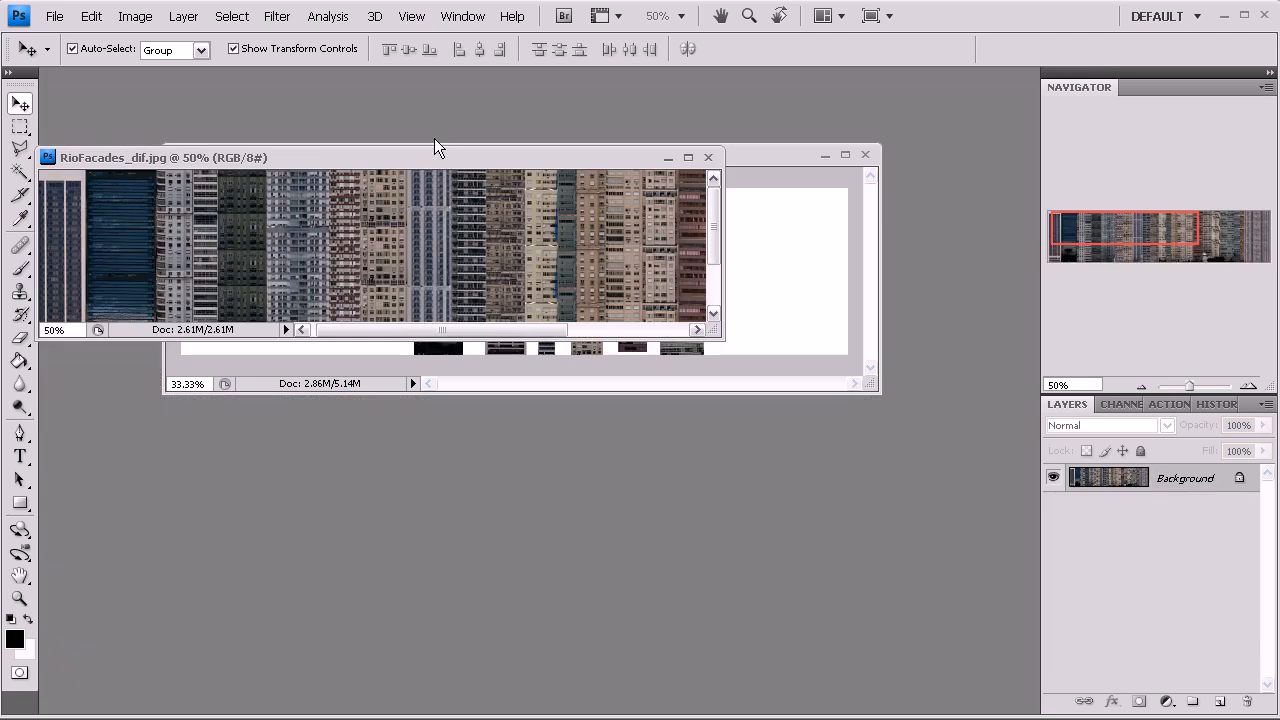
{"action": "left_click", "coordinate": [663, 158]}
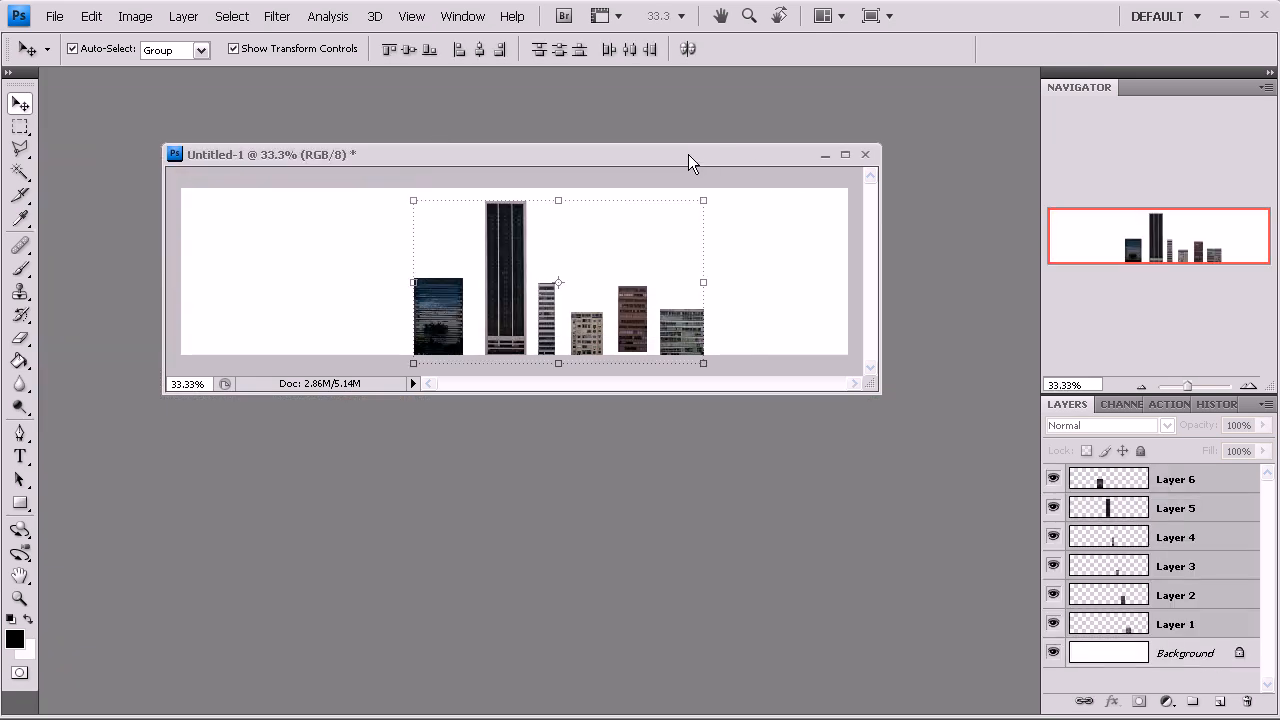
Consolidate all open documents into tabs and show Untitled-1 at 50% zoom
{"action": "left_click_drag", "start_coordinate": [688, 154], "coordinate": [666, 154]}
{"action": "left_click", "coordinate": [822, 16]}
{"action": "left_click", "coordinate": [822, 16]}
{"action": "left_click", "coordinate": [822, 16]}
{"action": "left_click", "coordinate": [826, 46]}
{"action": "key", "text": "z"}
{"action": "left_click", "coordinate": [476, 380]}
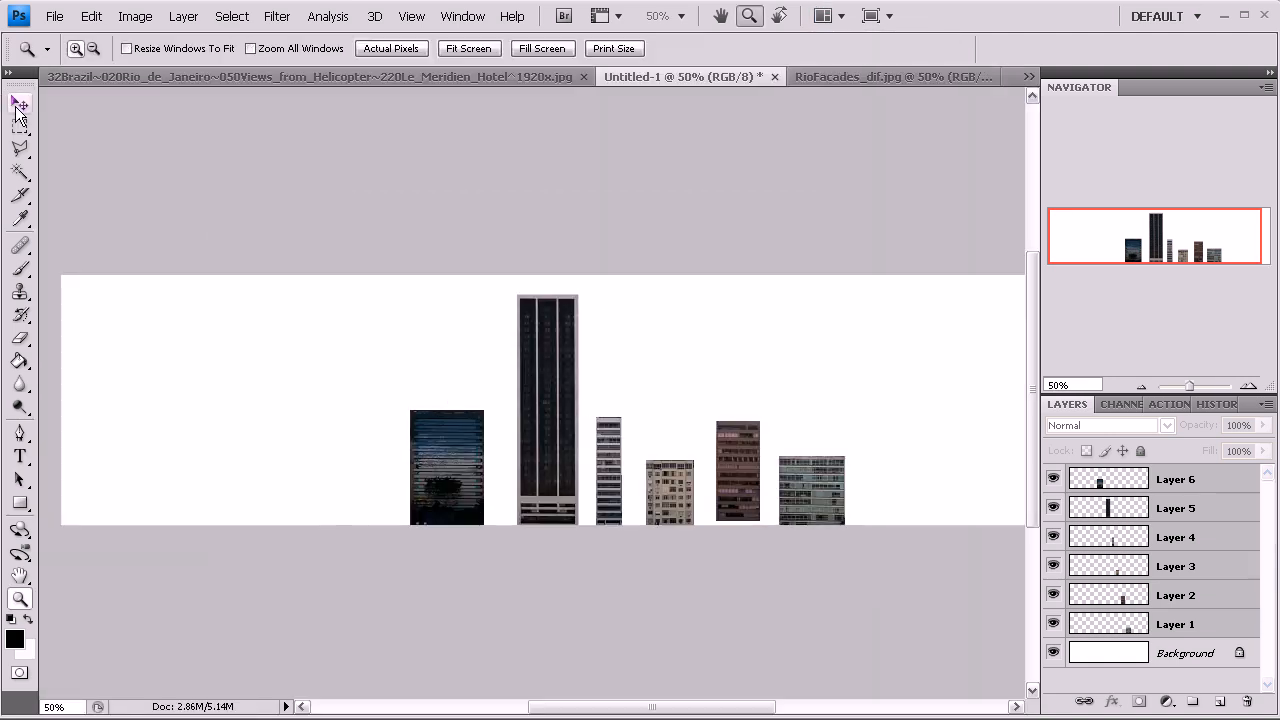
Move the blue facade to the canvas's left edge and stack two duplicates with it to cover the full height
{"action": "left_click", "coordinate": [18, 104]}
{"action": "left_click", "coordinate": [419, 425]}
{"action": "left_click_drag", "start_coordinate": [460, 432], "coordinate": [119, 455]}
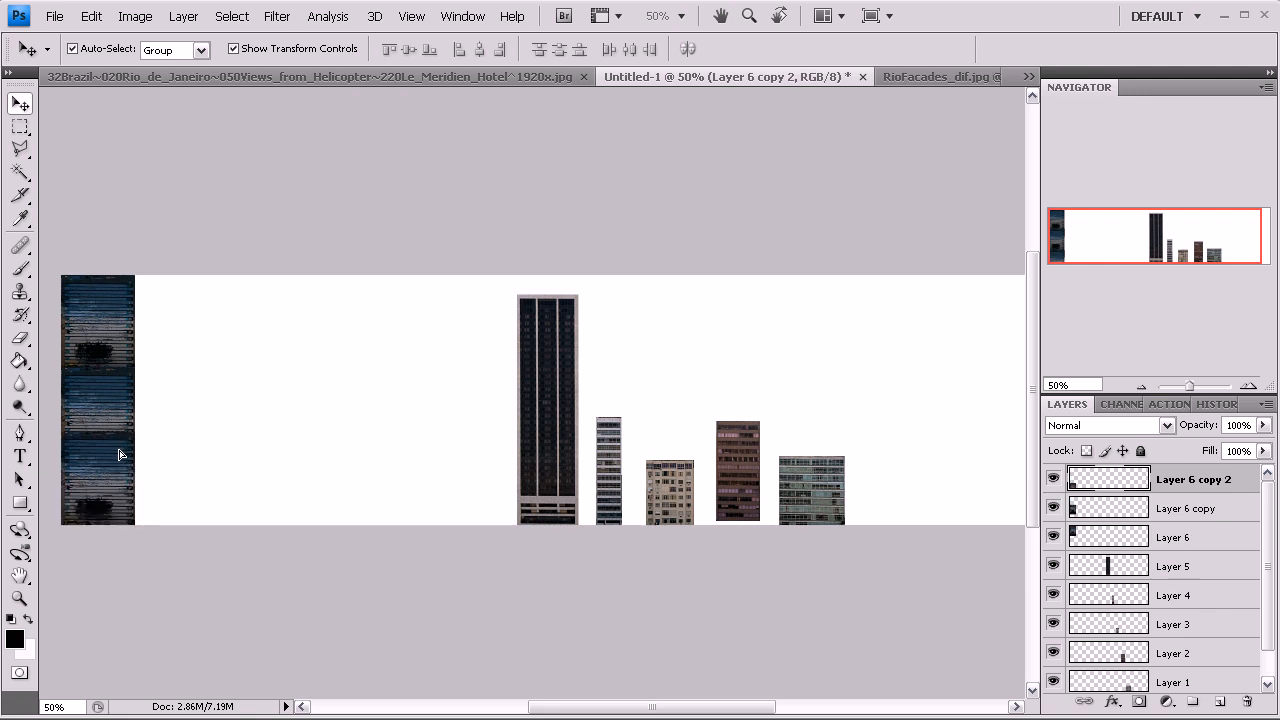
{"action": "left_click", "coordinate": [102, 392]}
{"action": "left_click", "coordinate": [256, 347]}
Move the tall dark tower against the blue facade and scale it up to fill the canvas height
{"action": "left_click_drag", "start_coordinate": [543, 343], "coordinate": [157, 326]}
{"action": "key", "text": "ctrl+t"}
{"action": "left_click_drag", "start_coordinate": [203, 516], "coordinate": [207, 525]}
{"action": "key", "text": "Return"}
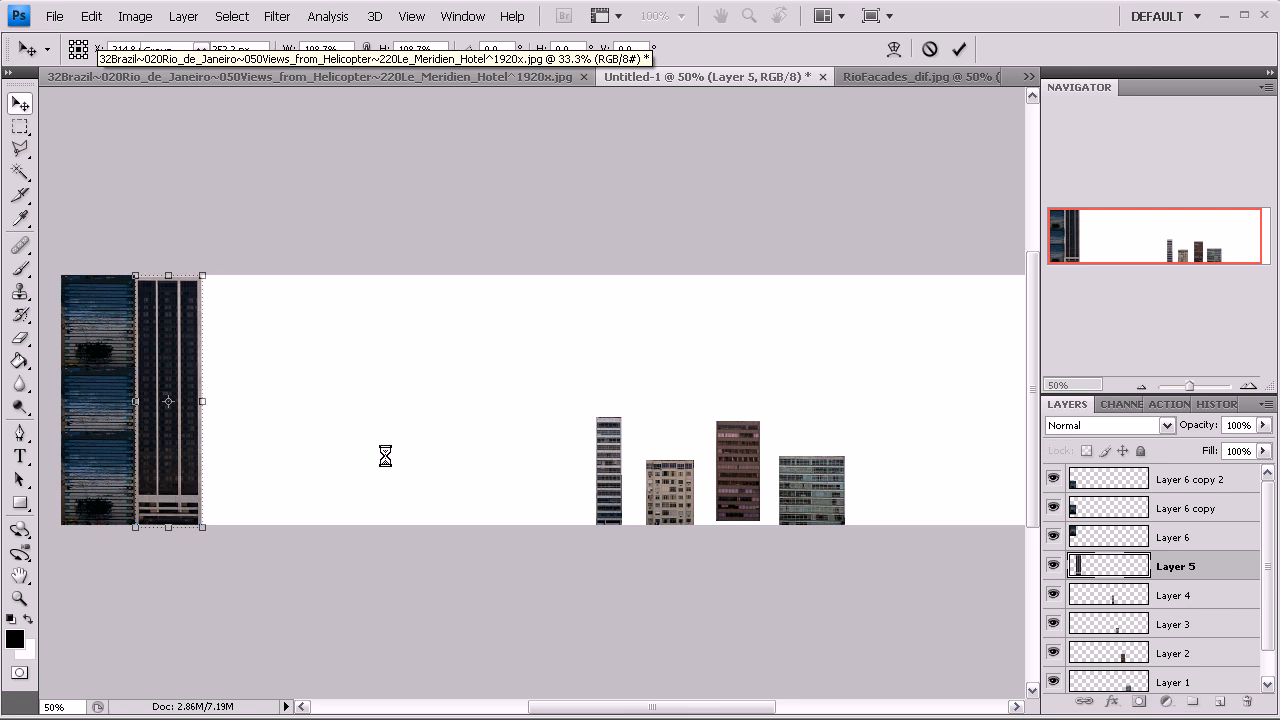
{"action": "left_click", "coordinate": [308, 418]}
Move the narrow white facade against the dark tower and scale it up to fill the canvas height
{"action": "left_click_drag", "start_coordinate": [605, 479], "coordinate": [211, 330]}
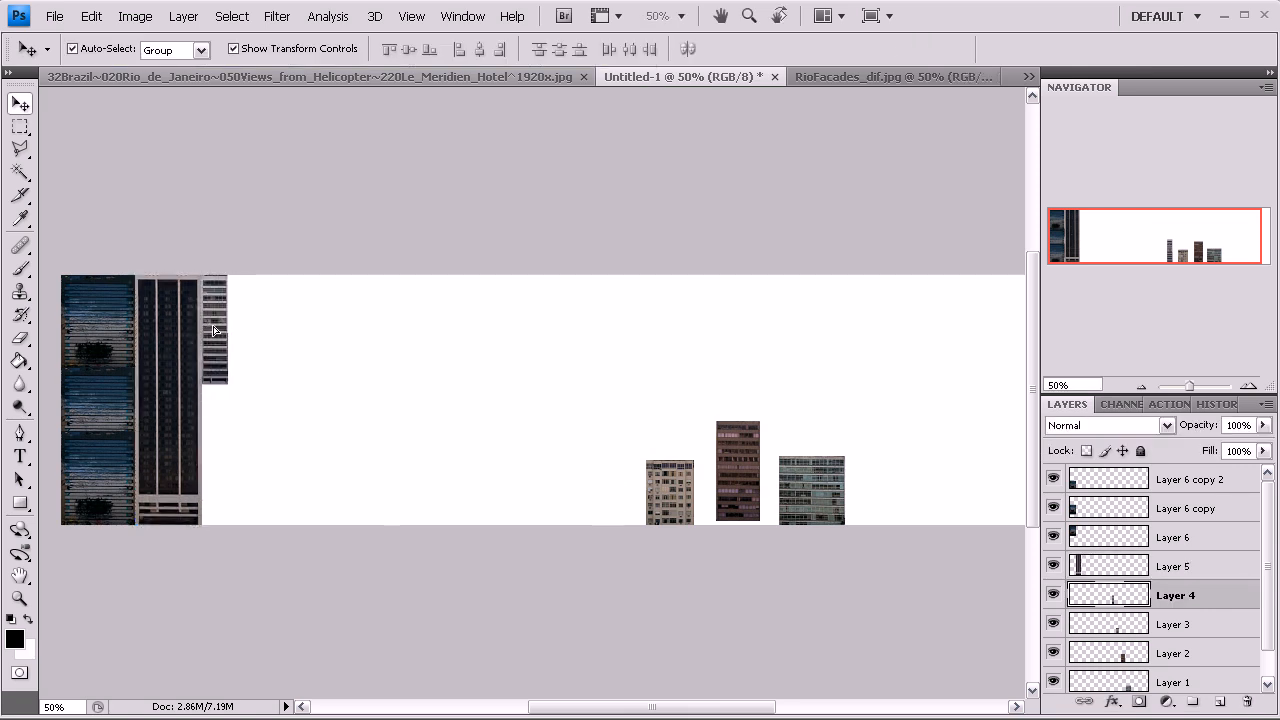
{"action": "key", "text": "ctrl+t"}
{"action": "left_click_drag", "start_coordinate": [237, 384], "coordinate": [260, 522]}
{"action": "key", "text": "Return"}
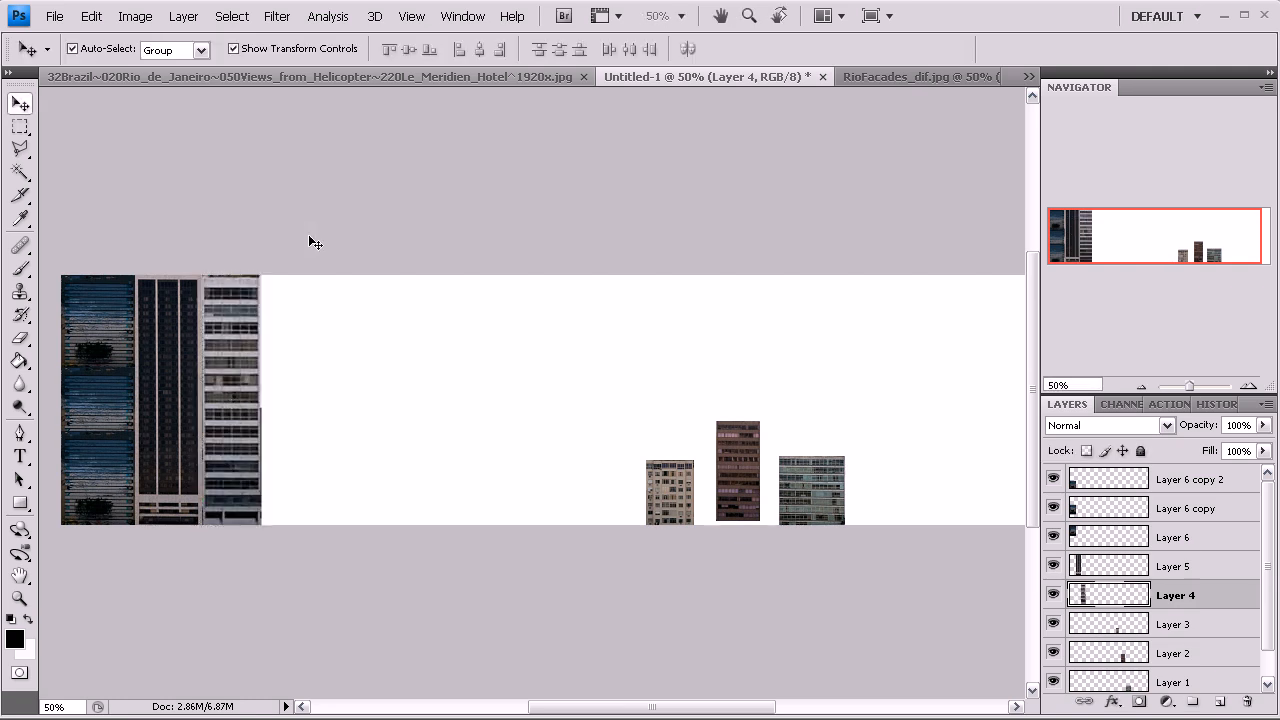
{"action": "left_click", "coordinate": [294, 243]}
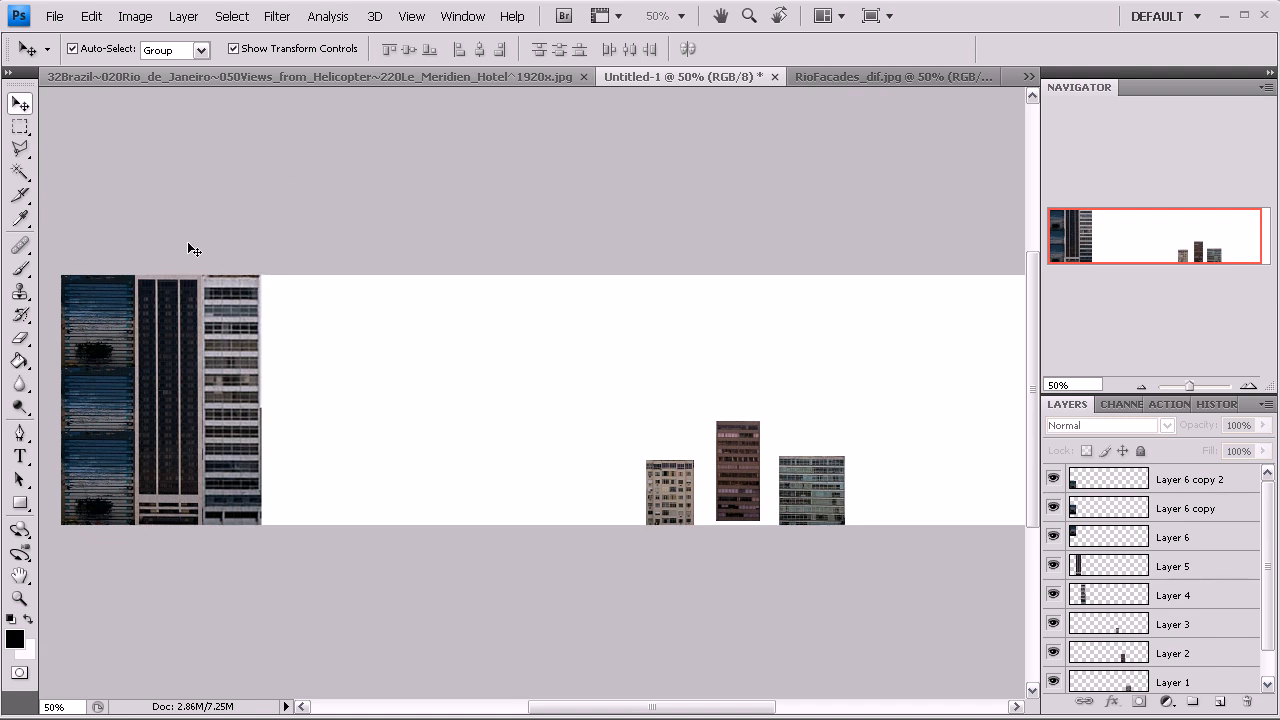
Show the rulers and try a vertical guide near the left edge of the green glass facade
{"action": "key", "text": "ctrl+r"}
{"action": "left_click_drag", "start_coordinate": [45, 283], "coordinate": [784, 358]}
{"action": "right_click", "coordinate": [789, 359]}
{"action": "left_click", "coordinate": [785, 347]}
{"action": "left_click_drag", "start_coordinate": [45, 350], "coordinate": [14, 349]}
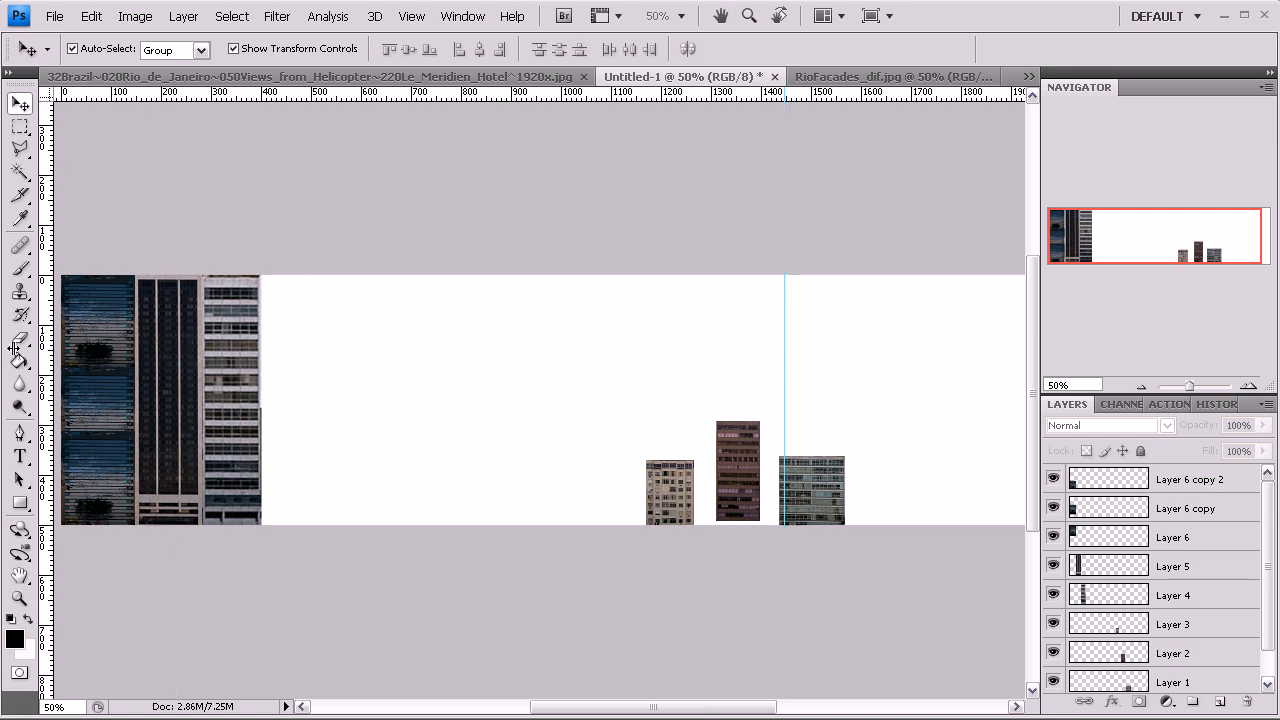
Place eight horizontal guides along the floor lines of the white facade's lower floors
{"action": "left_click_drag", "start_coordinate": [215, 98], "coordinate": [180, 515]}
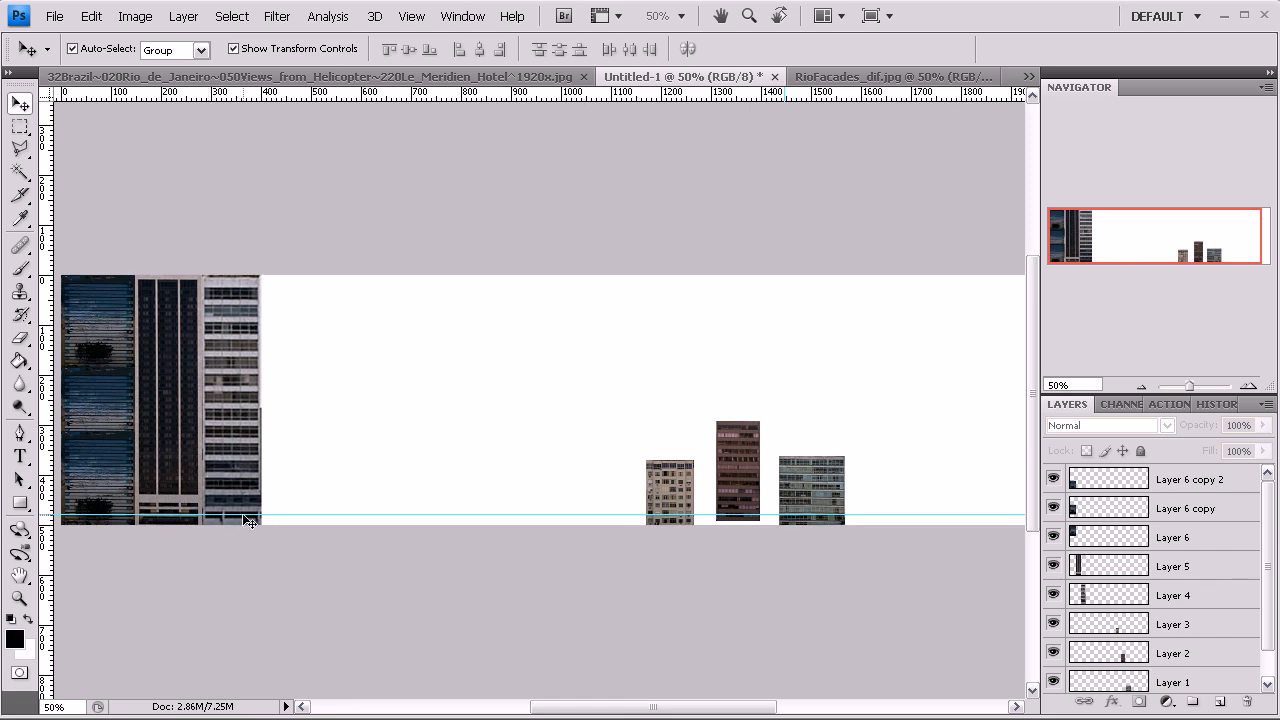
{"action": "left_click_drag", "start_coordinate": [245, 93], "coordinate": [236, 495]}
{"action": "left_click_drag", "start_coordinate": [218, 93], "coordinate": [251, 479]}
{"action": "left_click_drag", "start_coordinate": [231, 93], "coordinate": [237, 444]}
{"action": "left_click_drag", "start_coordinate": [228, 103], "coordinate": [242, 391]}
Move the reddish-brown facade beside the white one and scale it up so its floor spacing matches the guides
{"action": "left_click_drag", "start_coordinate": [737, 443], "coordinate": [371, 325]}
{"action": "key", "text": "ctrl+t"}
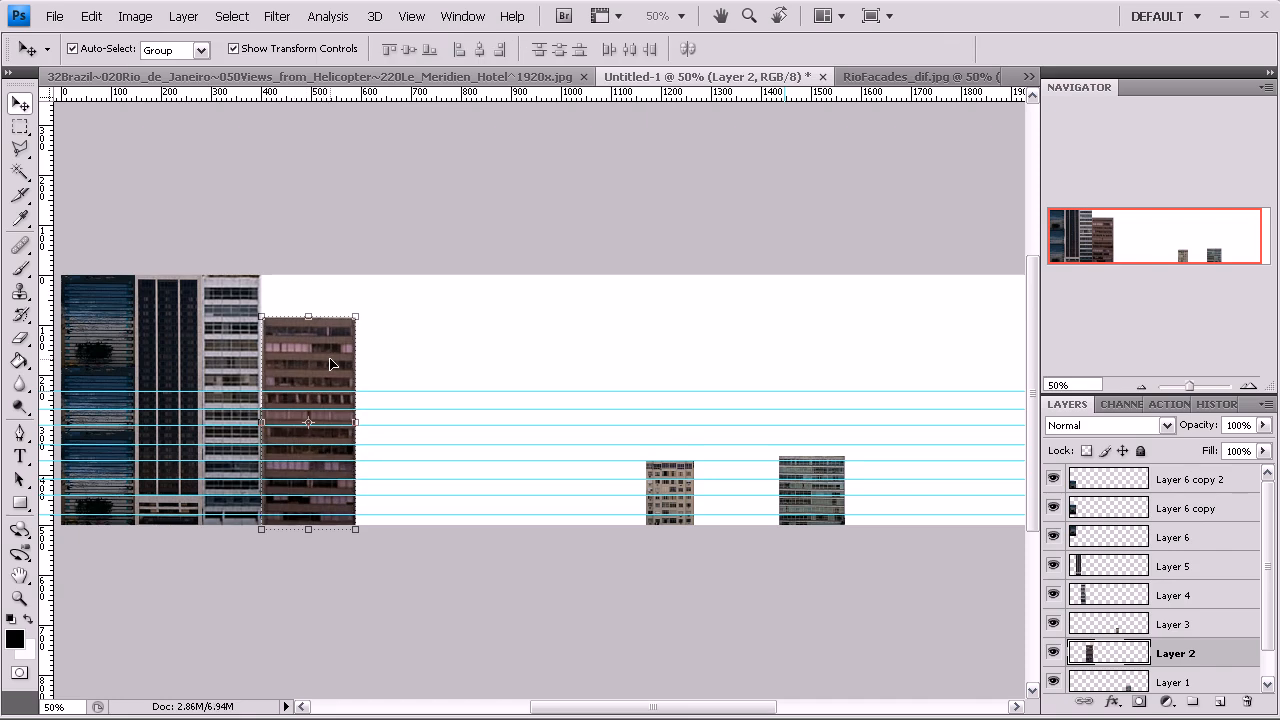
Nudge the reddish-brown facade vertically to line its floors up with the guides, and sideways to close the gap to the white facade
{"action": "key", "text": "Down"}
{"action": "key", "text": "Down"}
{"action": "key", "text": "Down"}
{"action": "key", "text": "Down"}
{"action": "key", "text": "Down"}
{"action": "key", "text": "Down"}
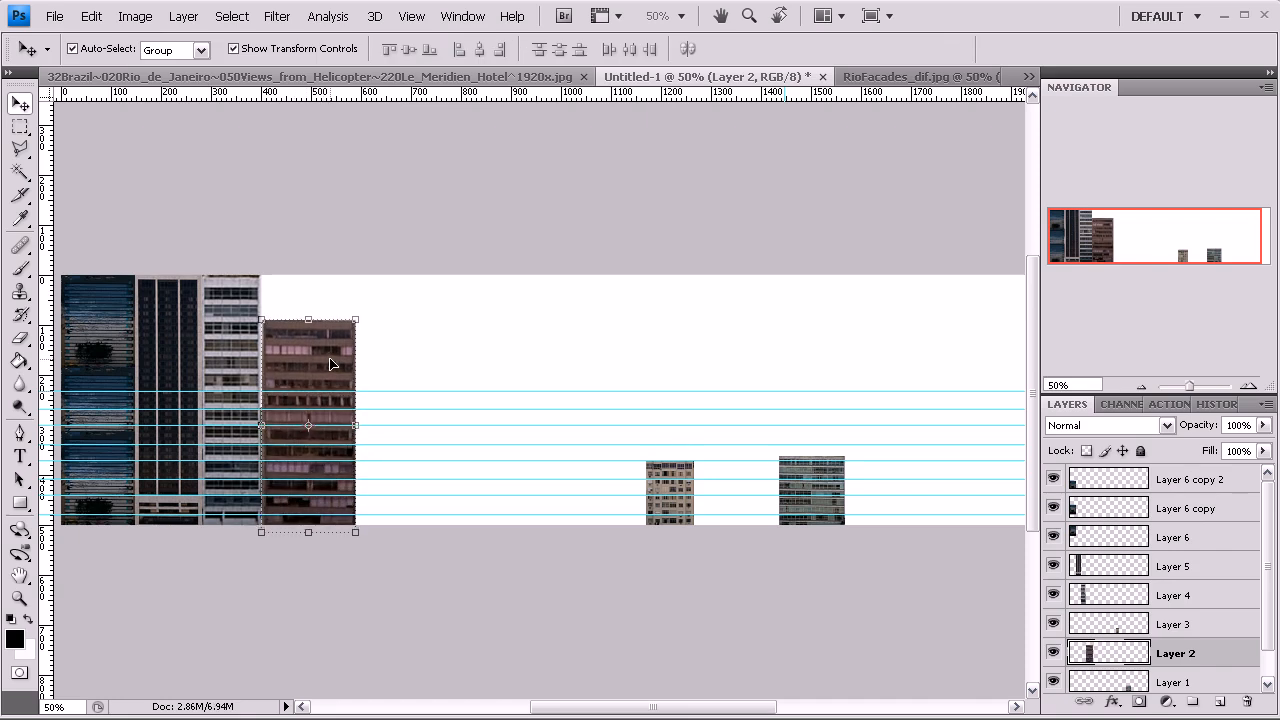
{"action": "key", "text": "Up"}
{"action": "key", "text": "Up"}
{"action": "key", "text": "Up"}
{"action": "key", "text": "Up"}
{"action": "key", "text": "Up"}
{"action": "key", "text": "Up"}
{"action": "key", "text": "Up"}
{"action": "key", "text": "Up"}
{"action": "key", "text": "Up"}
{"action": "key", "text": "Up"}
{"action": "key", "text": "Up"}
{"action": "key", "text": "Up"}
{"action": "key", "text": "Up"}
{"action": "key", "text": "Up"}
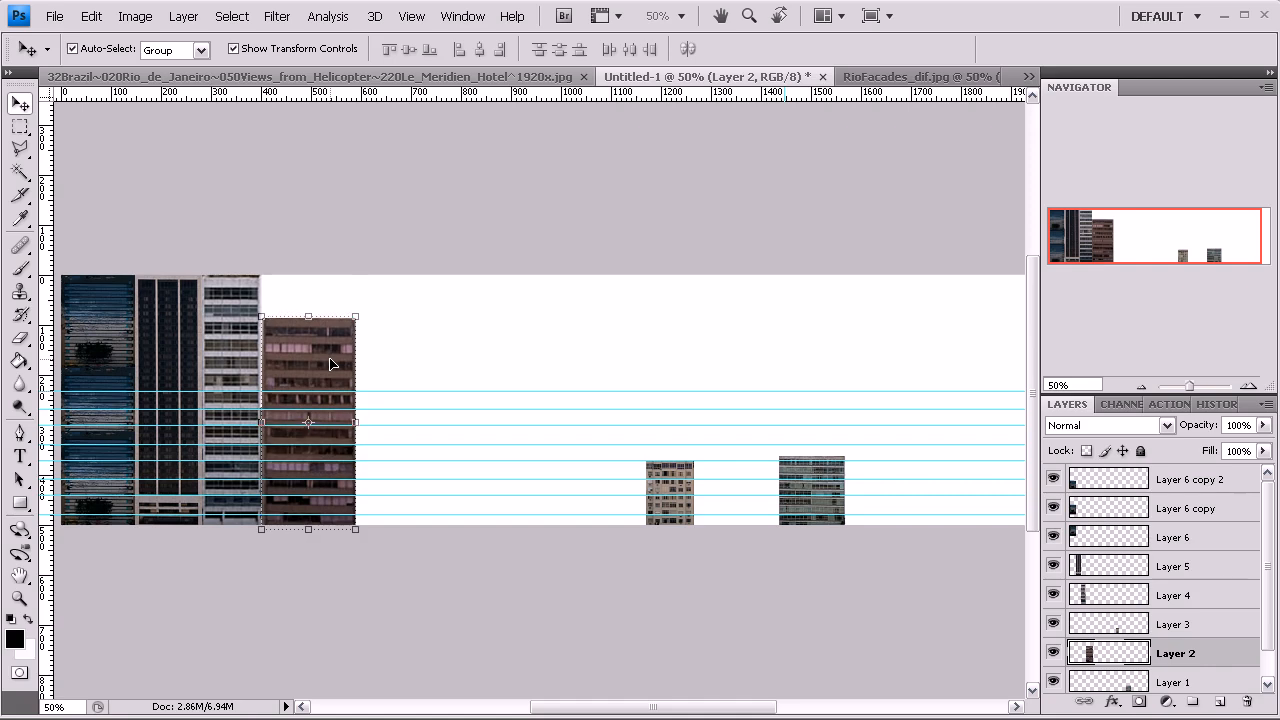
{"action": "key", "text": "Down"}
{"action": "key", "text": "Down"}
{"action": "key", "text": "Down"}
{"action": "key", "text": "Down"}
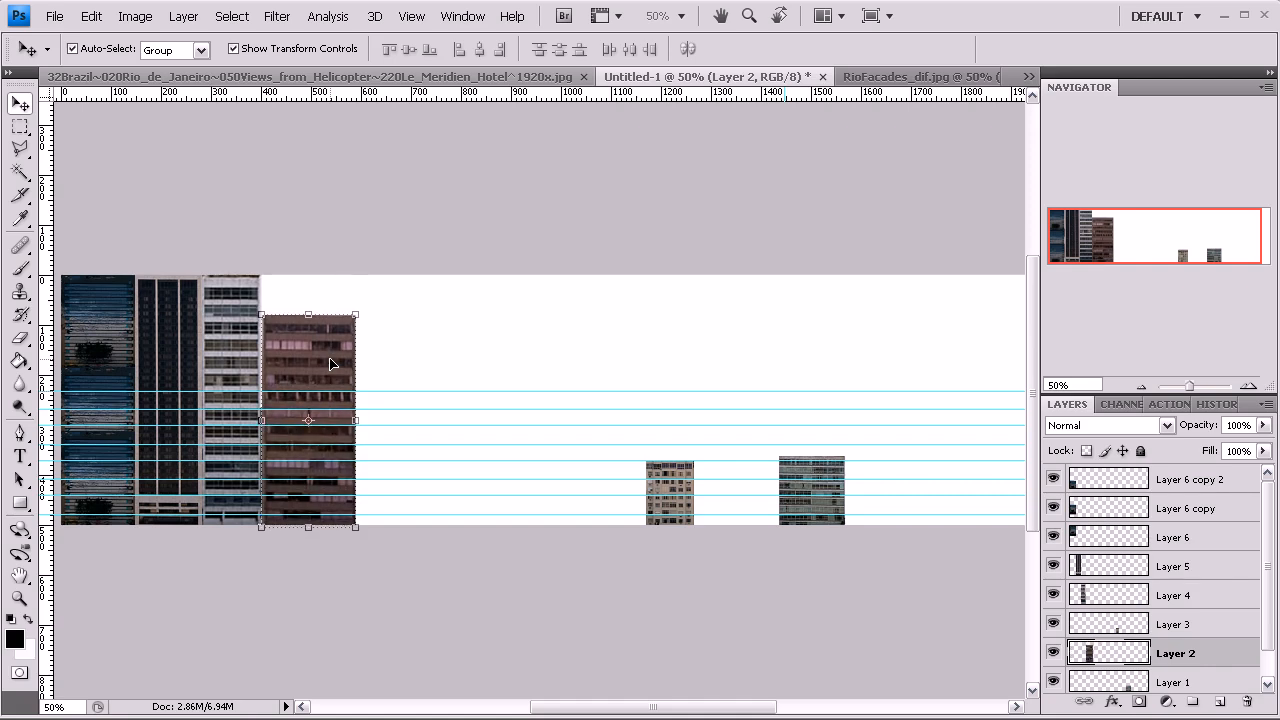
{"action": "key", "text": "Left"}
{"action": "key", "text": "Left"}
{"action": "key", "text": "Left"}
{"action": "key", "text": "Left"}
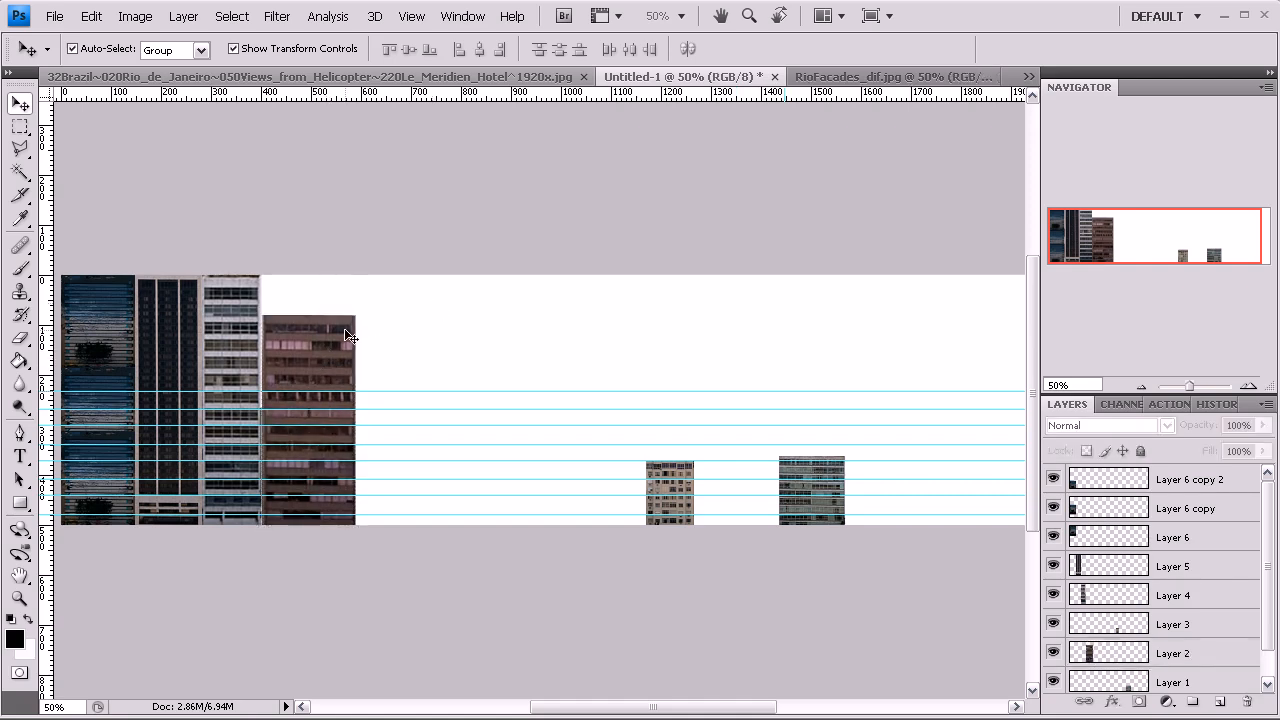
Move the beige facade against the reddish-brown one and scale it proportionally to 241.2%, with its base on the canvas's lower edge
{"action": "left_click", "coordinate": [690, 478]}
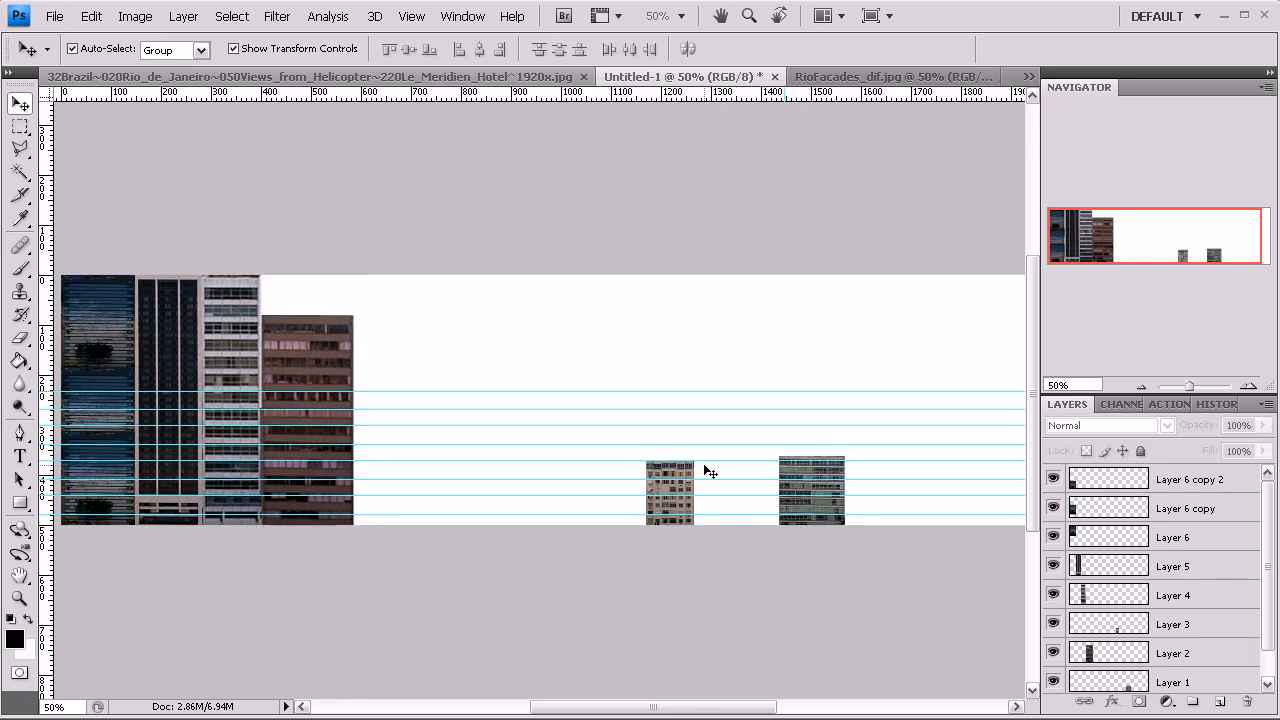
{"action": "left_click_drag", "start_coordinate": [700, 472], "coordinate": [467, 354]}
{"action": "key", "text": "ctrl+t"}
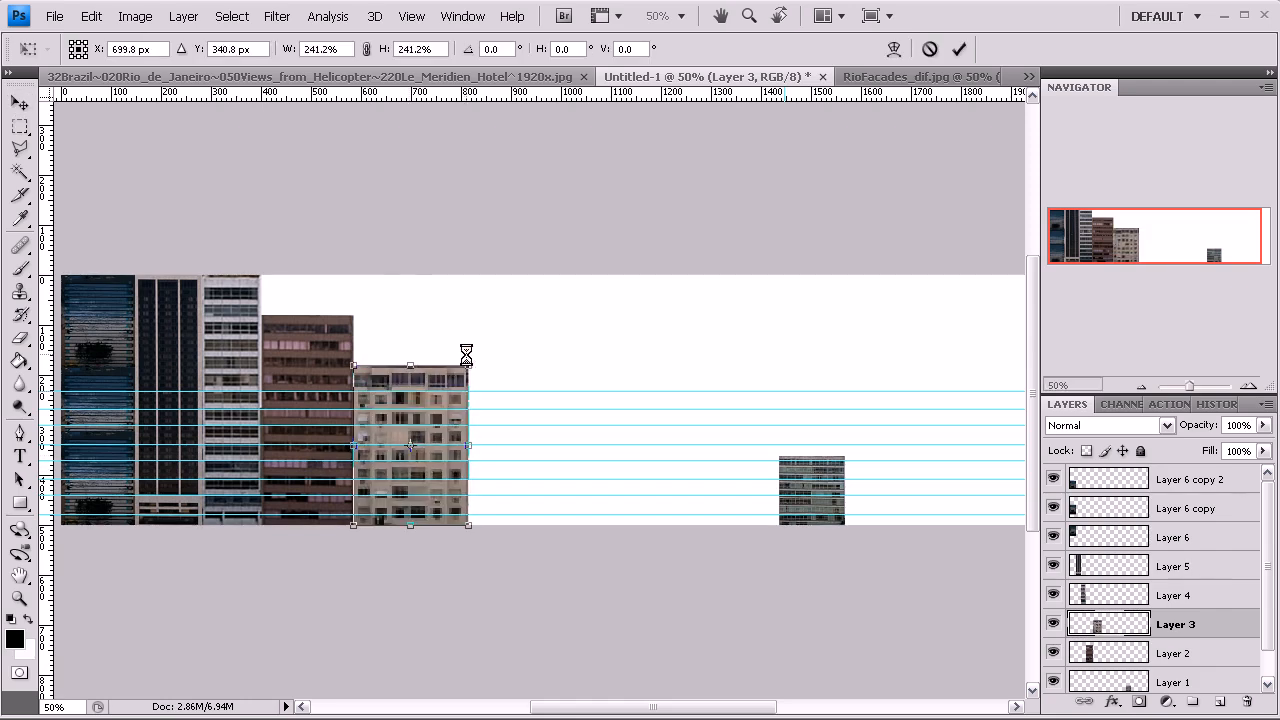
{"action": "key", "text": "Return"}
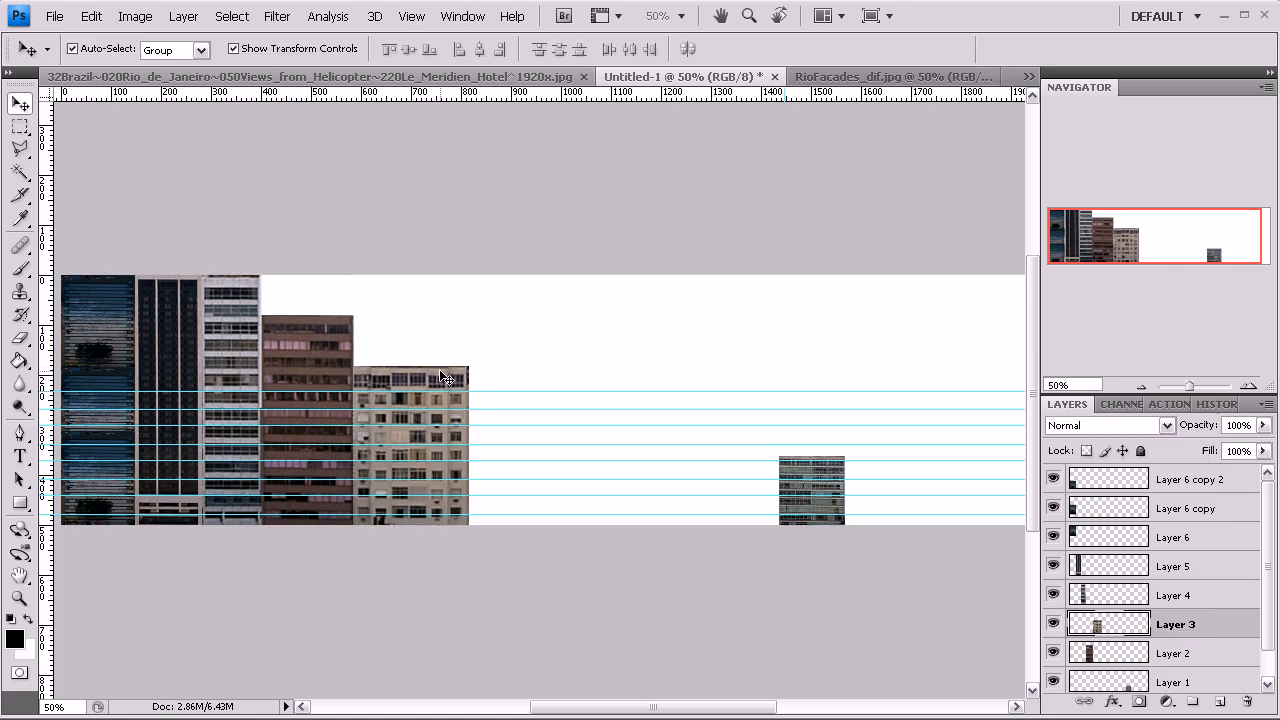
{"action": "key", "text": "ctrl+t"}
{"action": "left_click_drag", "start_coordinate": [411, 366], "coordinate": [416, 252]}
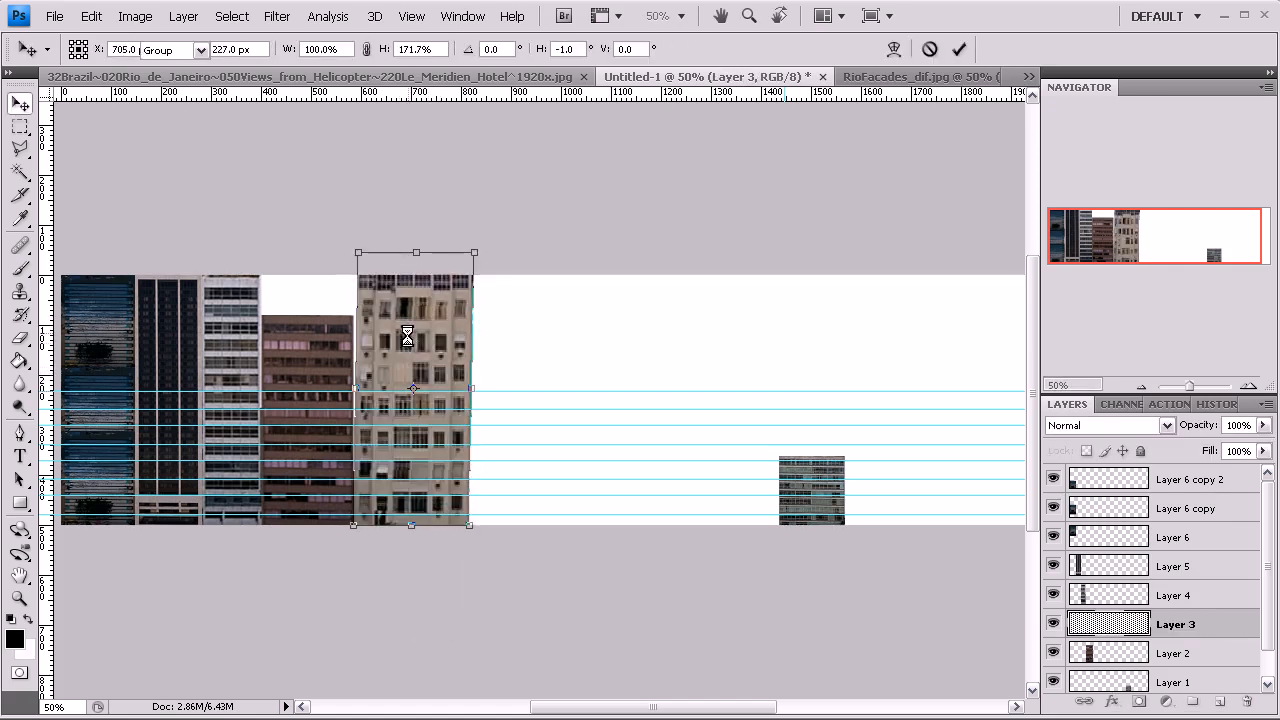
{"action": "key", "text": "Escape"}
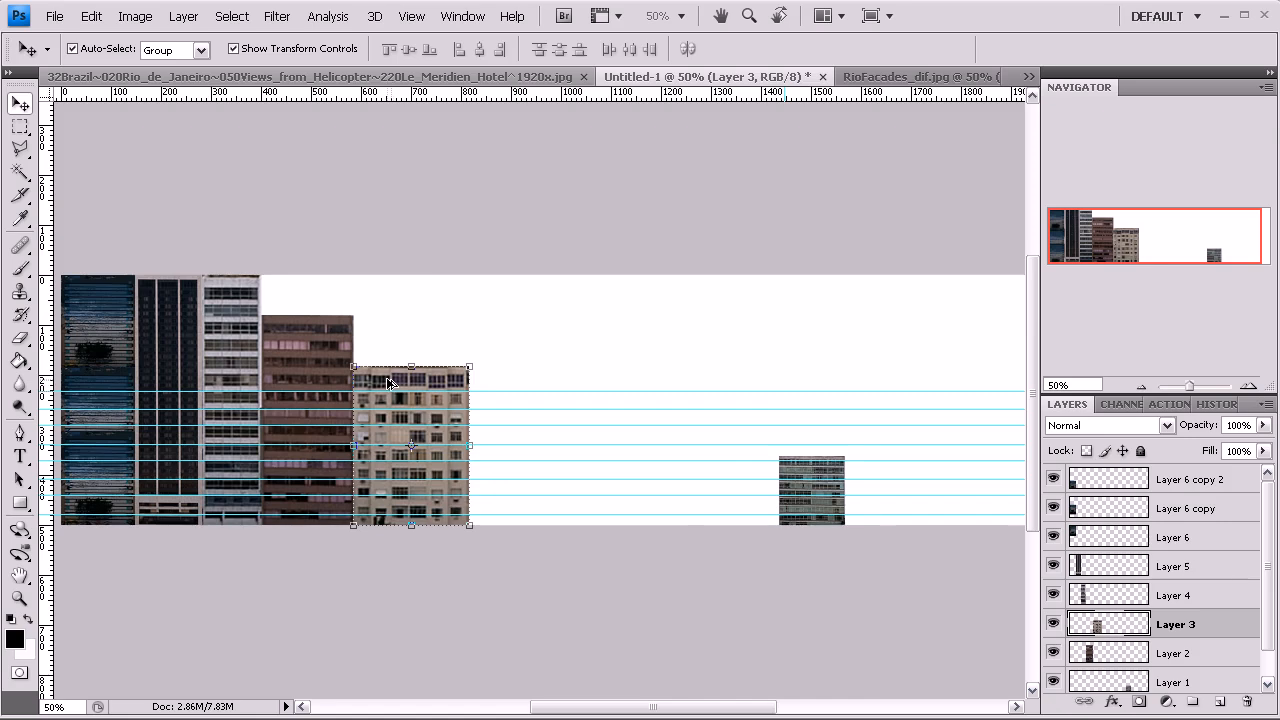
Duplicate the beige and the reddish-brown facades straight upward so each column fills the strip up to the canvas's upper edge
{"action": "left_click_drag", "start_coordinate": [383, 374], "coordinate": [388, 260]}
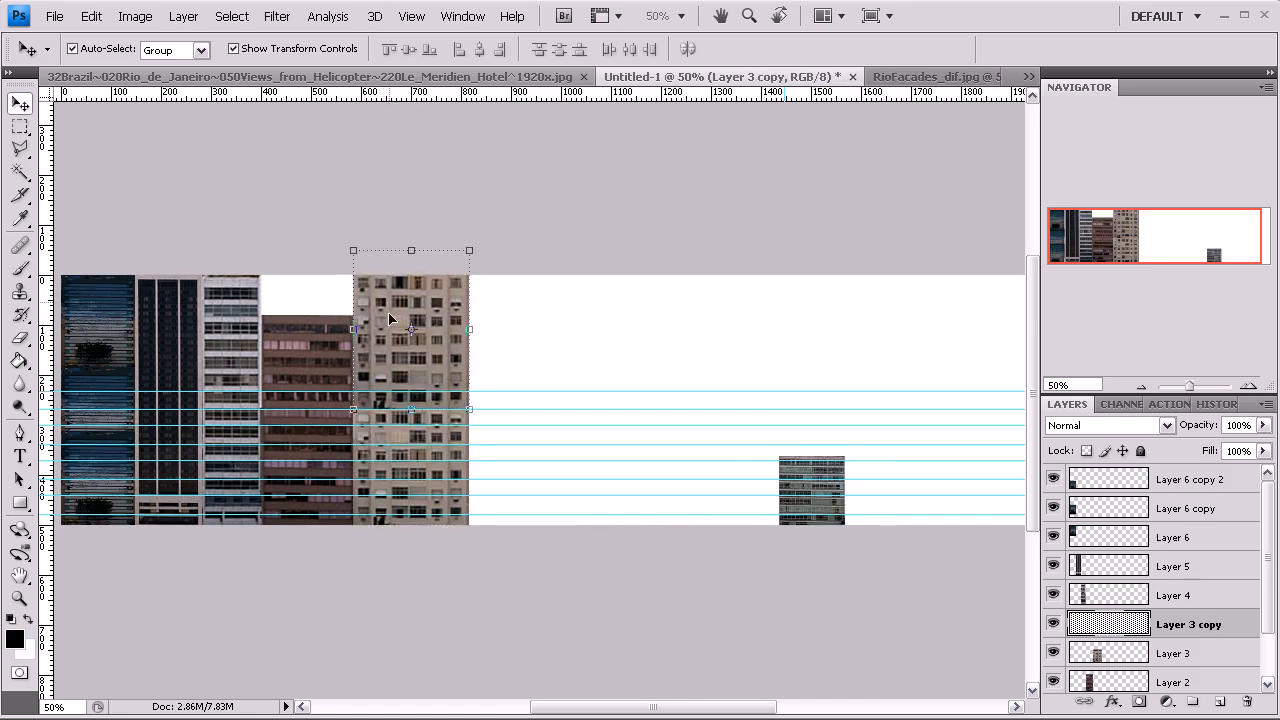
{"action": "left_click", "coordinate": [308, 338]}
{"action": "left_click_drag", "start_coordinate": [321, 363], "coordinate": [314, 305]}
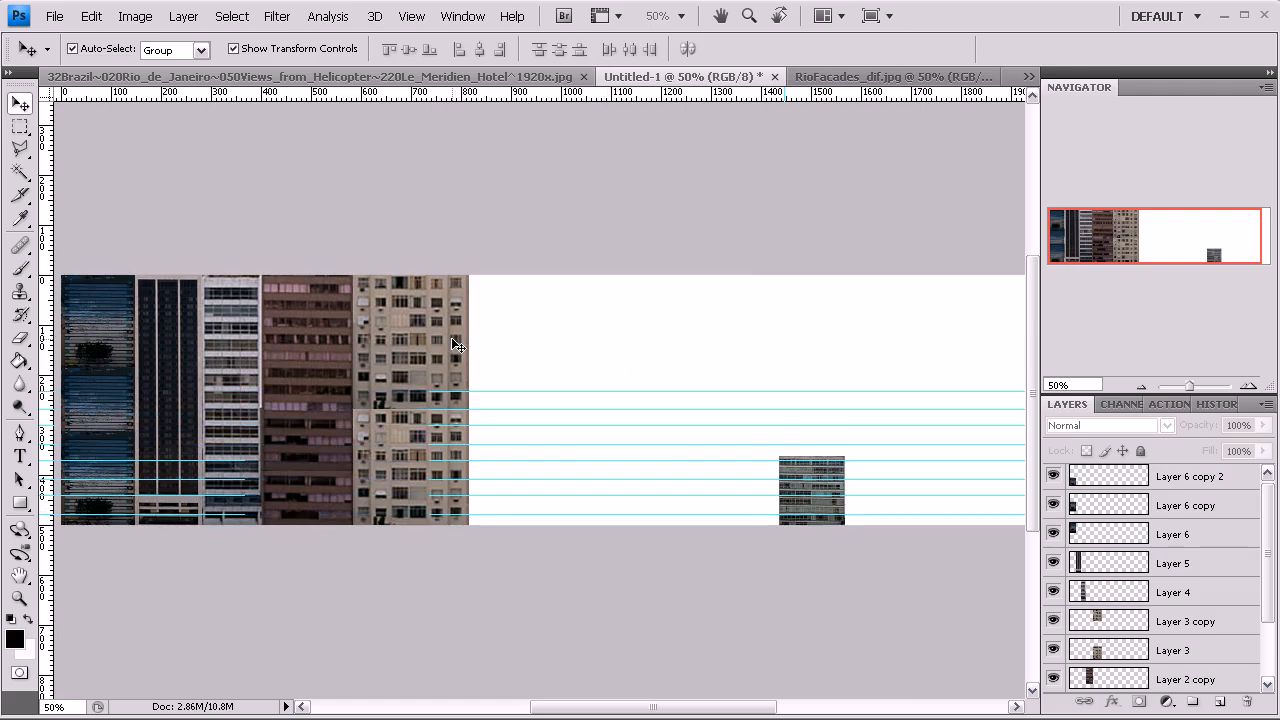
Crop the canvas to the five finished facade columns, about 815 pixels wide, cutting off the blank area and the small green facade
{"action": "left_click", "coordinate": [1115, 238]}
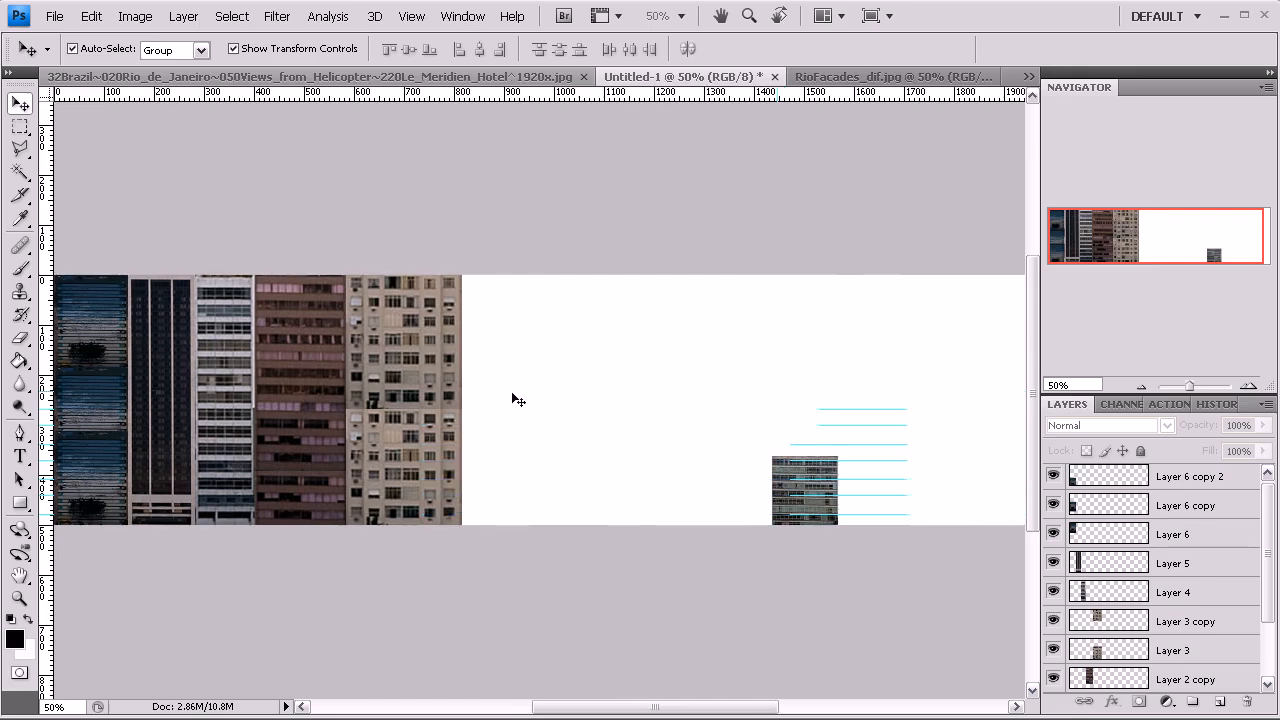
{"action": "left_click", "coordinate": [777, 446]}
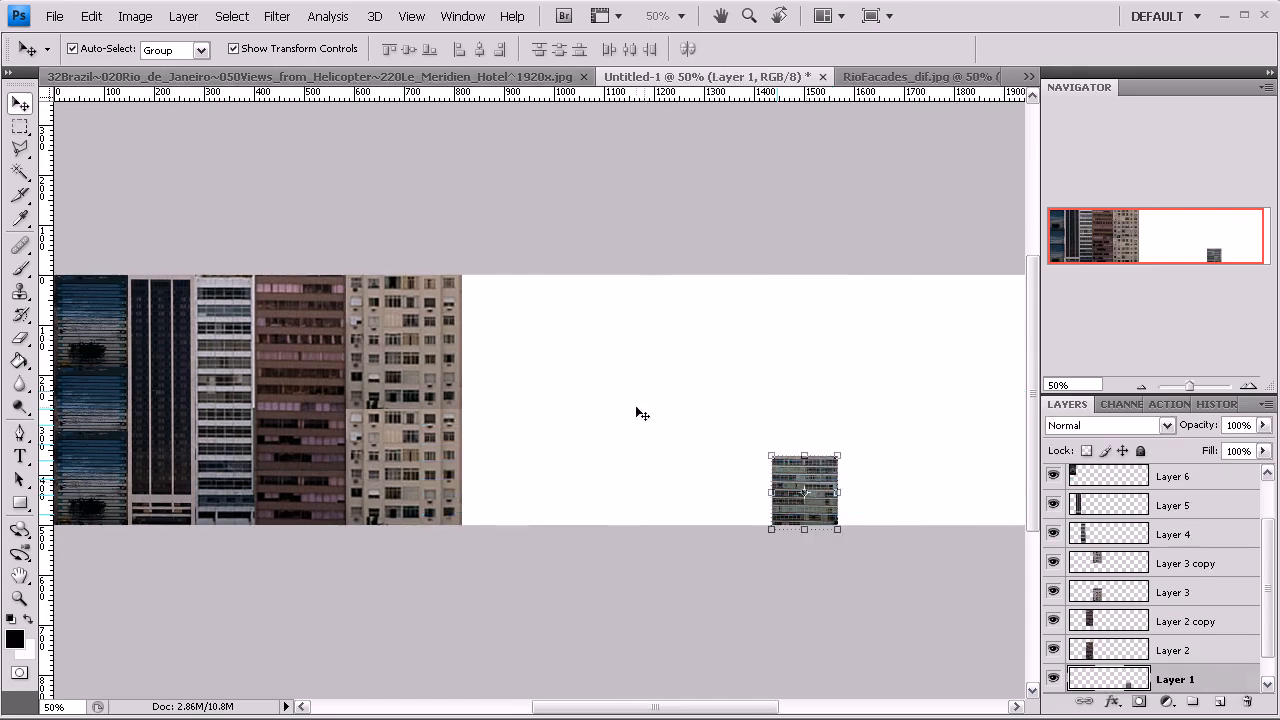
{"action": "left_click", "coordinate": [24, 203]}
{"action": "left_click", "coordinate": [90, 191]}
{"action": "left_click_drag", "start_coordinate": [457, 267], "coordinate": [857, 589]}
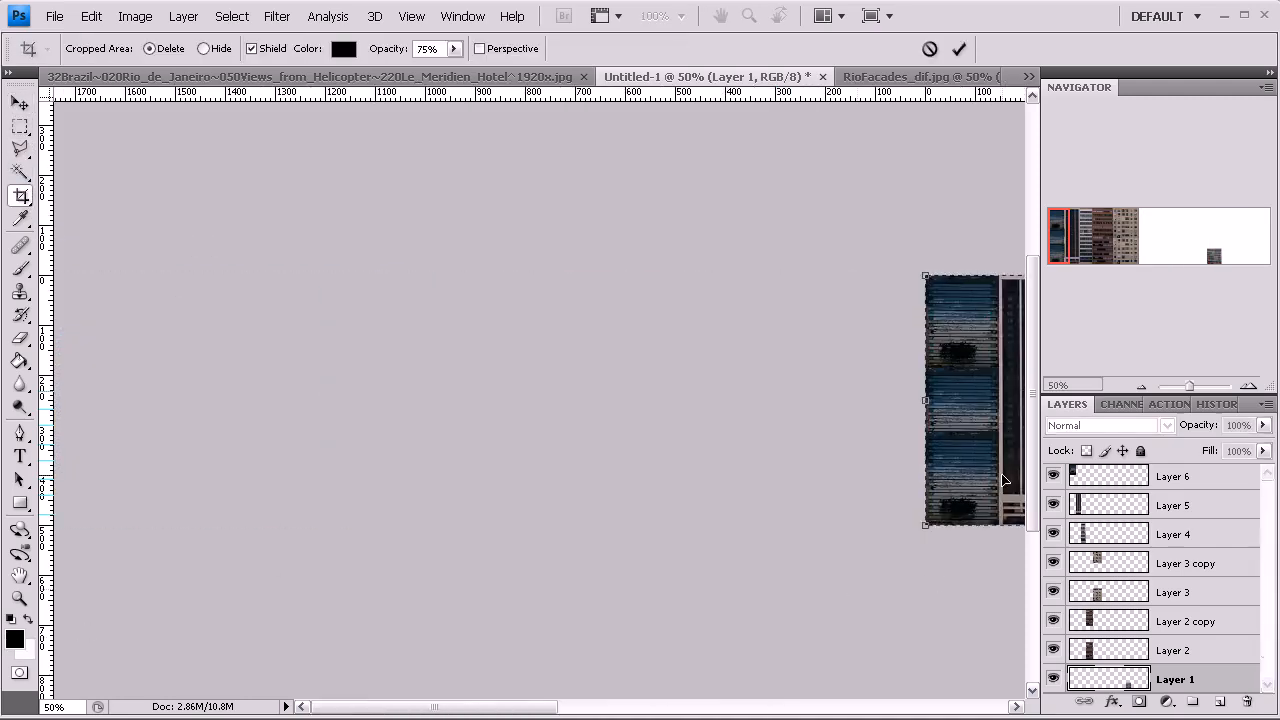
{"action": "key", "text": "Return"}
{"action": "key", "text": "z"}
{"action": "left_click", "coordinate": [584, 469]}
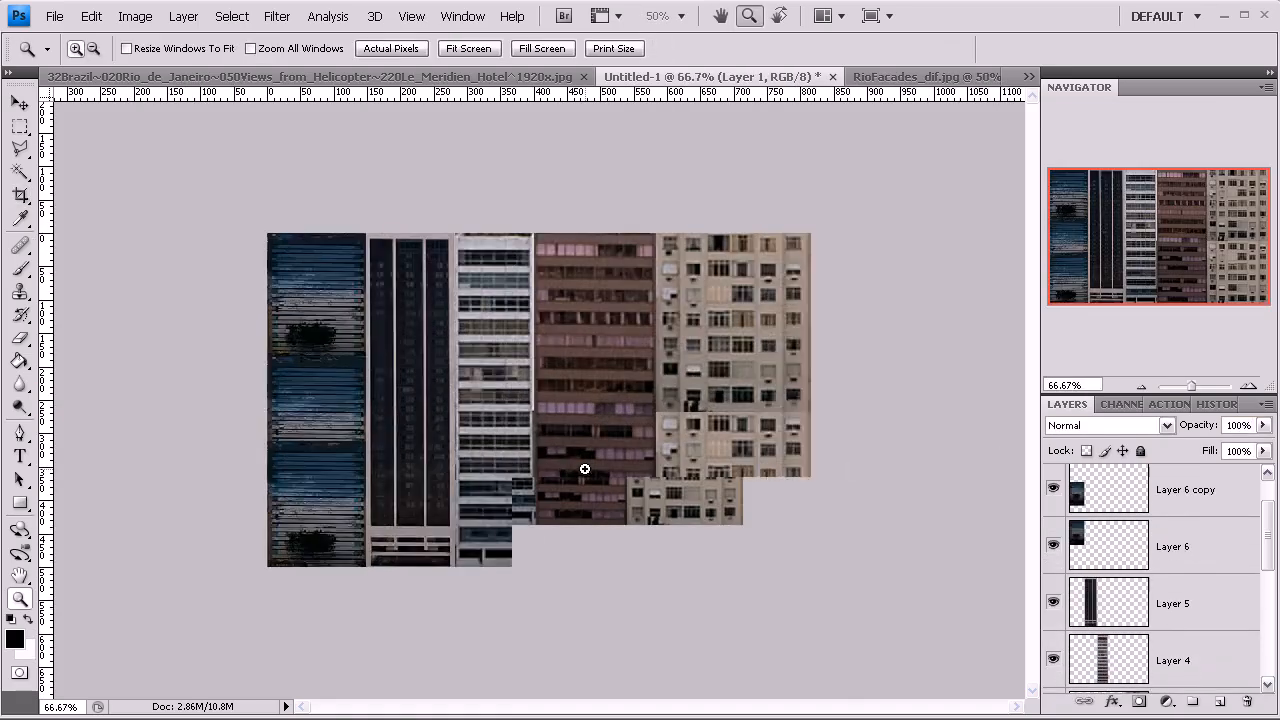
Flatten all facade layers into a single Background layer
{"action": "left_click", "coordinate": [1196, 489]}
{"action": "right_click", "coordinate": [1192, 494]}
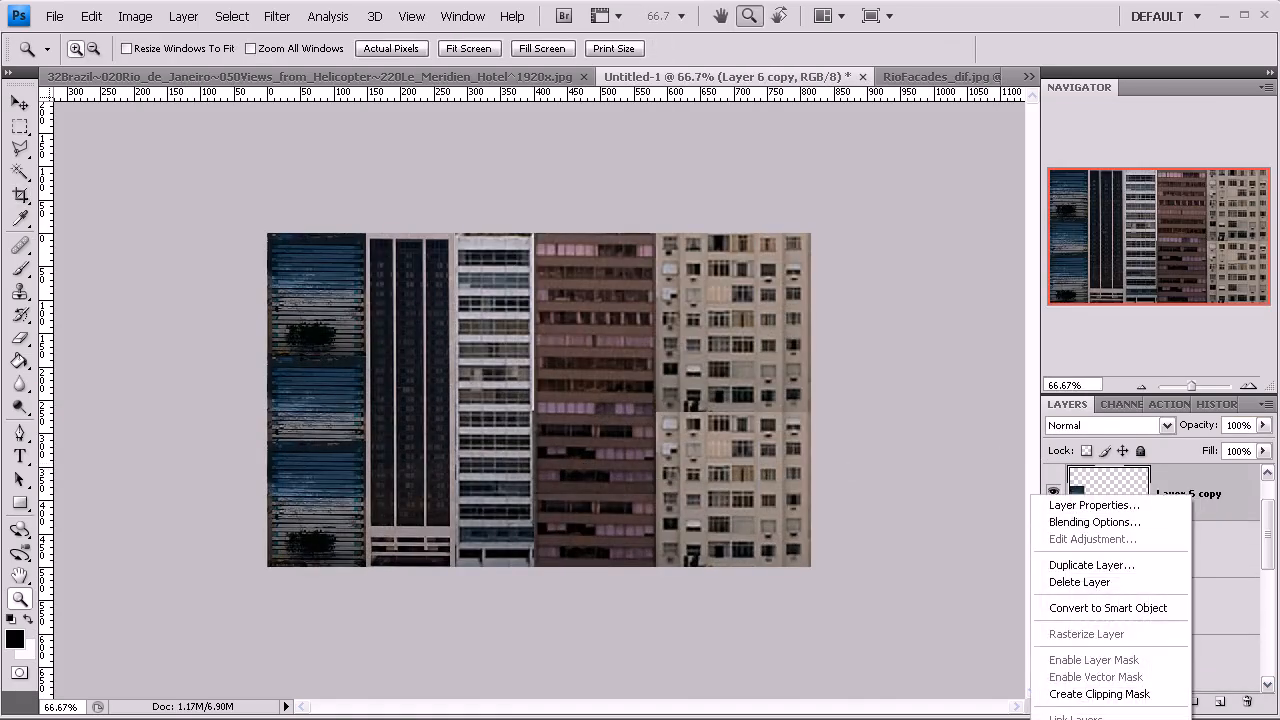
{"action": "left_click", "coordinate": [1085, 719]}
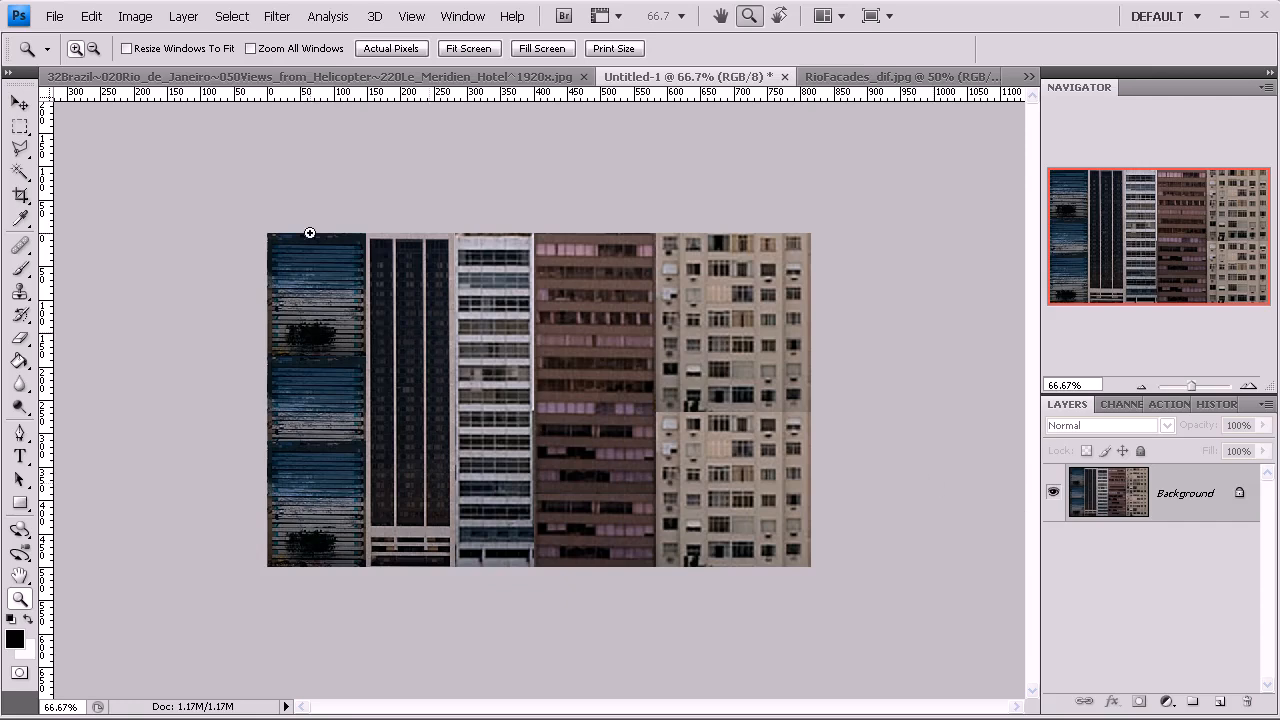
Brighten the flattened facade texture with Brightness/Contrast, setting Brightness to 36 and leaving Contrast at 0
{"action": "left_click", "coordinate": [134, 16]}
{"action": "mouse_move", "coordinate": [300, 66]}
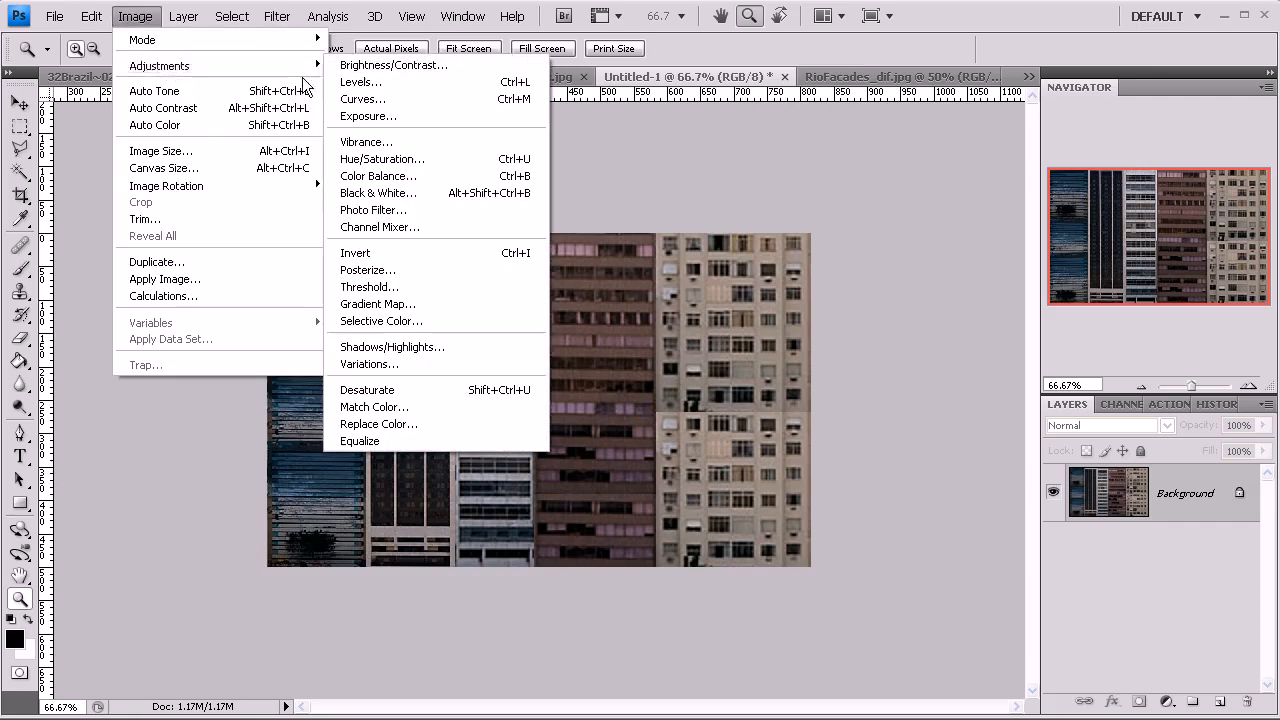
{"action": "left_click", "coordinate": [372, 66]}
{"action": "left_click_drag", "start_coordinate": [602, 291], "coordinate": [620, 291]}
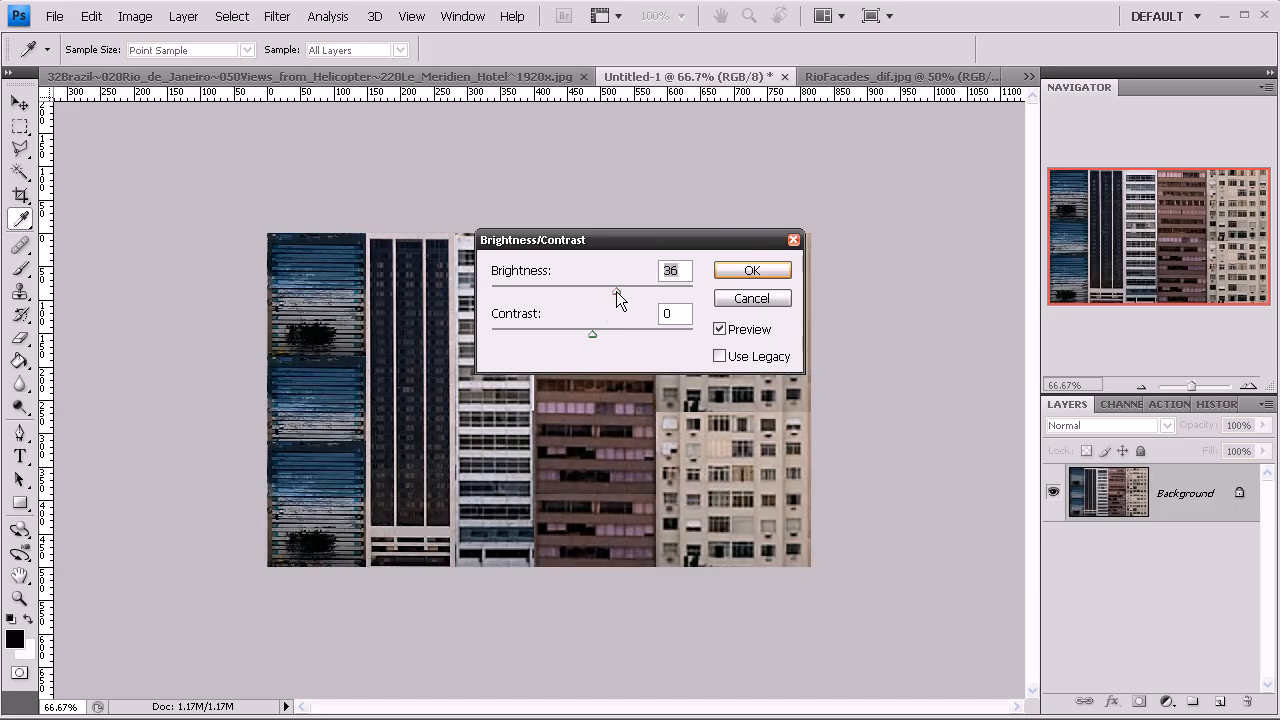
{"action": "left_click", "coordinate": [725, 270]}
{"action": "key", "text": "z"}
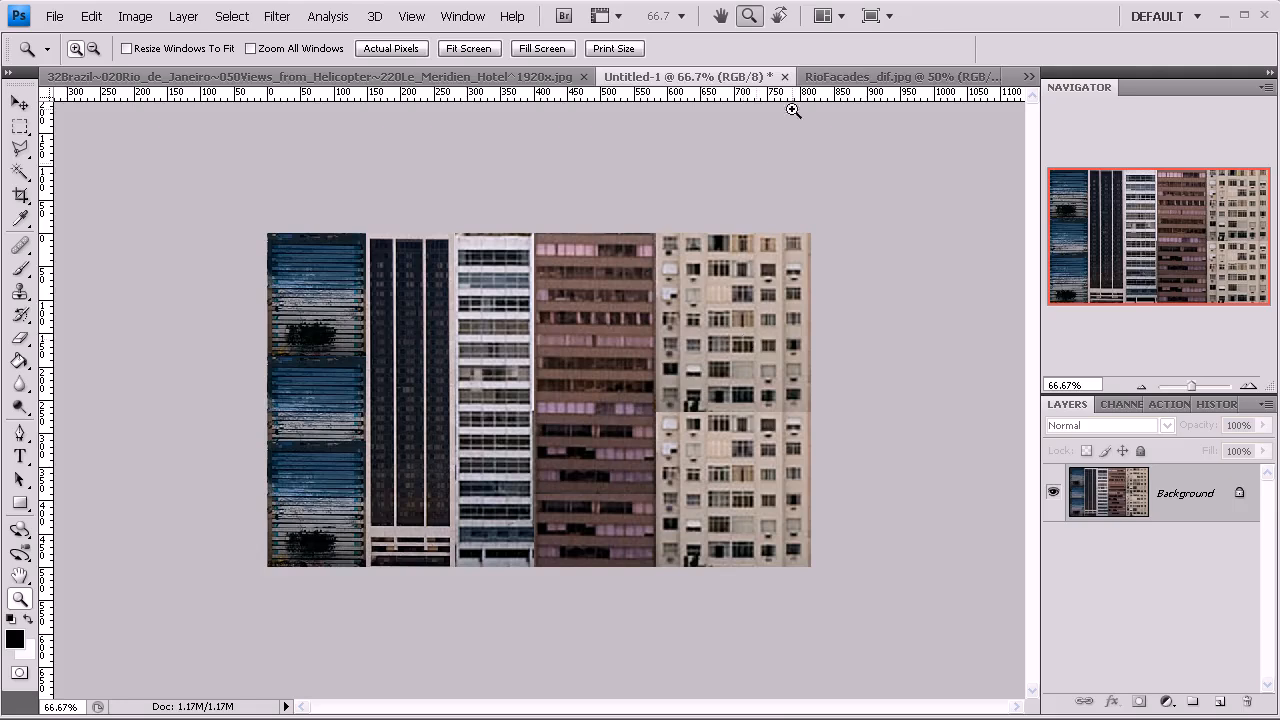
Compare the completed facade strip in RioFacades_dif.jpg with the cut-out facades in the Rio de Janeiro photo document
{"action": "left_click", "coordinate": [862, 75]}
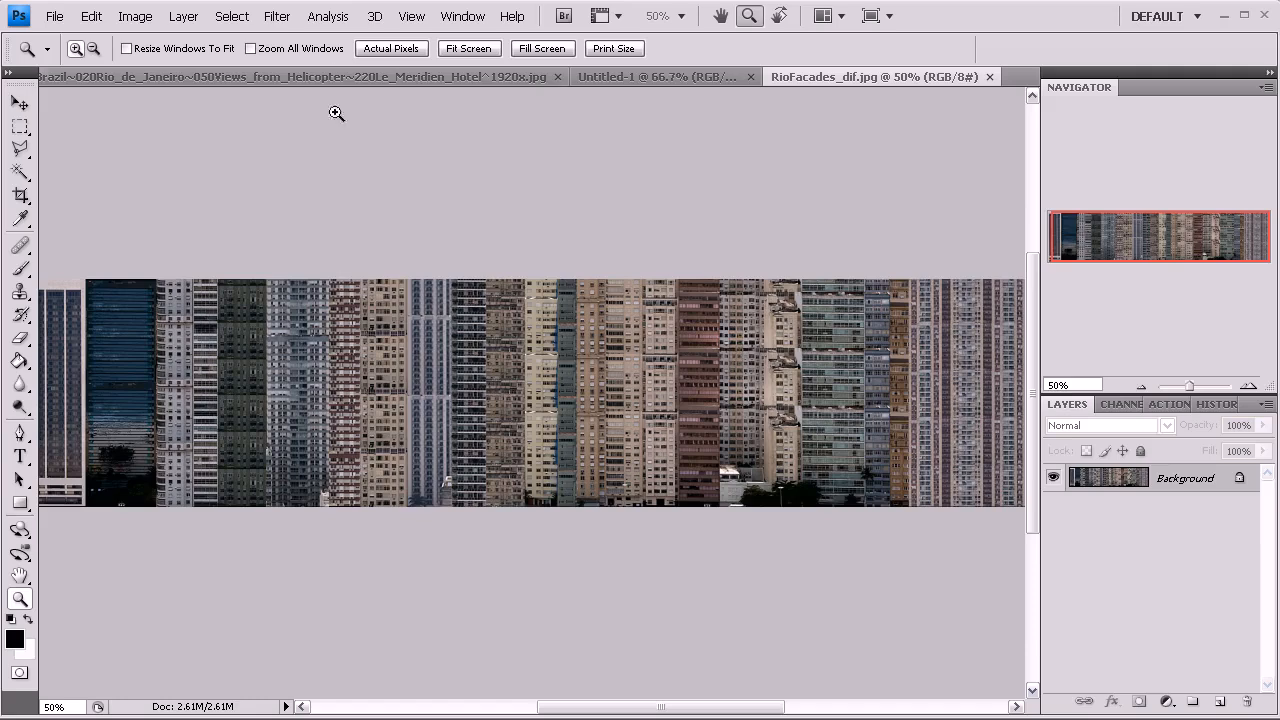
{"action": "left_click", "coordinate": [255, 78]}
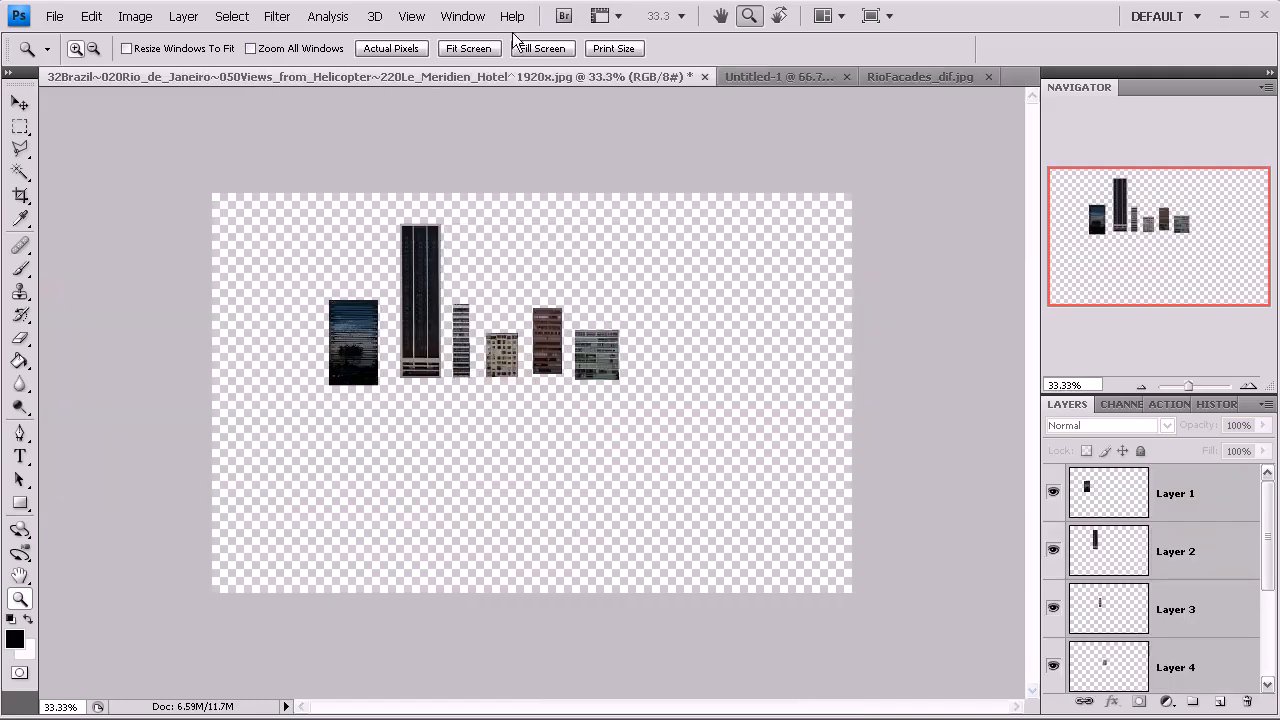
{"action": "left_click", "coordinate": [463, 16]}
{"action": "left_click", "coordinate": [482, 551]}
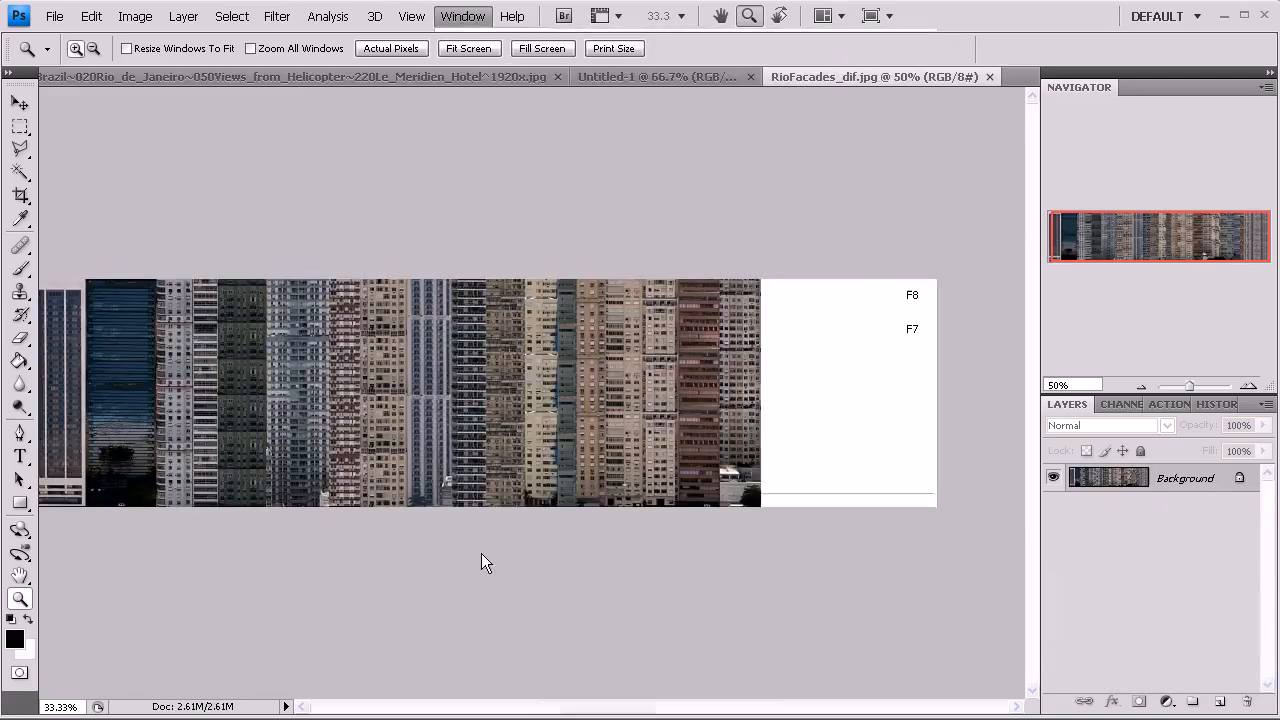
{"action": "left_click", "coordinate": [482, 10]}
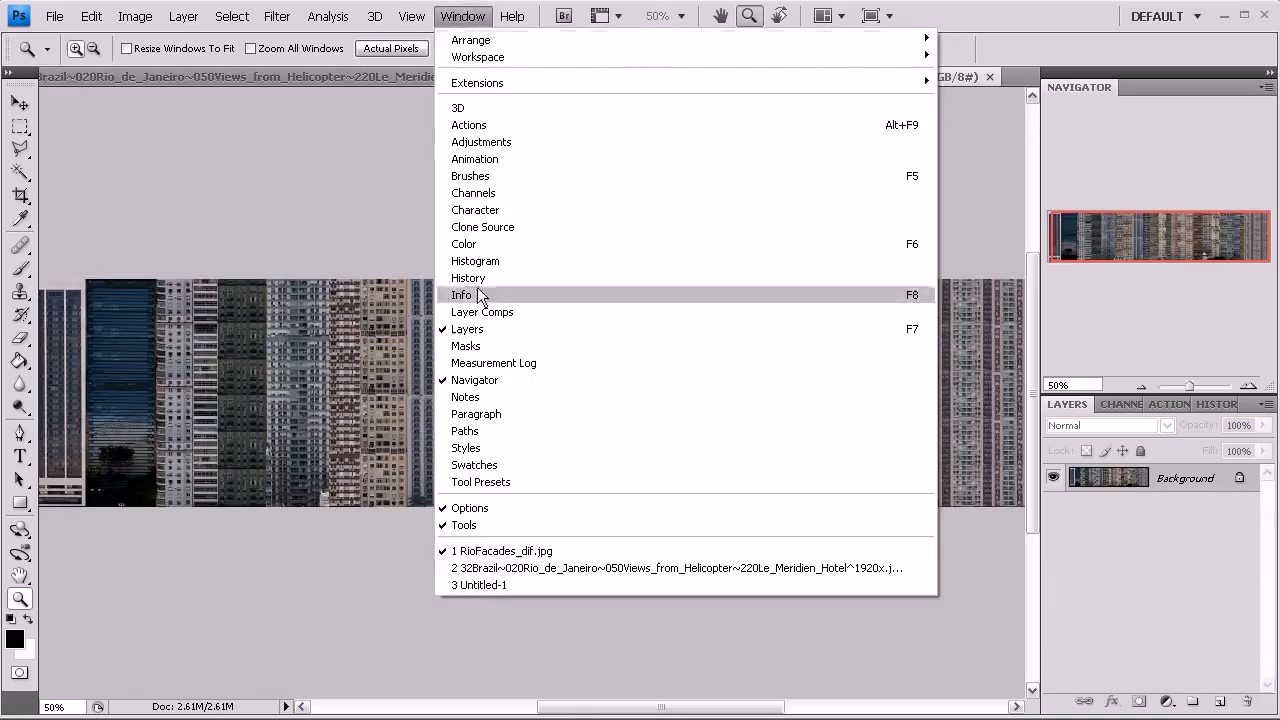
{"action": "left_click", "coordinate": [482, 570]}
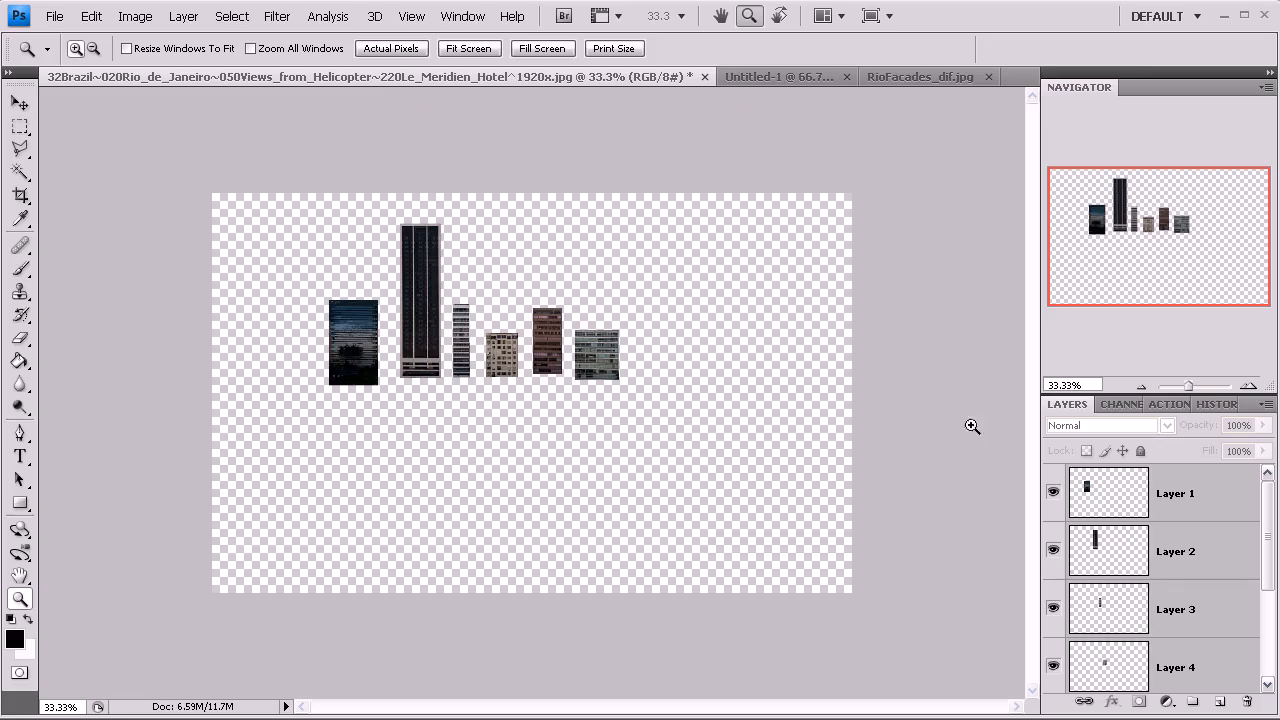
Show the Background layer of the Rio de Janeiro photo, and return to the Untitled-1 facade texture
{"action": "scroll", "coordinate": [1273, 563], "scroll_direction": "down", "scroll_amount": 3}
{"action": "left_click", "coordinate": [1053, 662]}
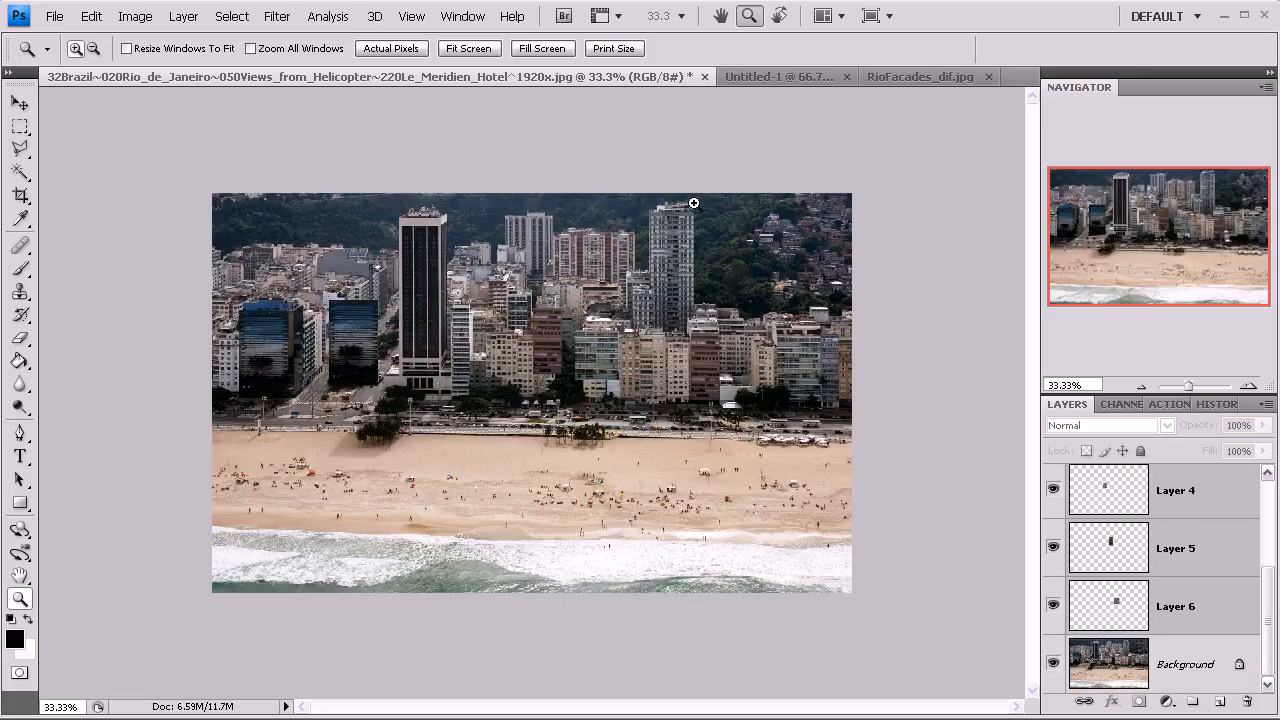
{"action": "left_click", "coordinate": [784, 72]}
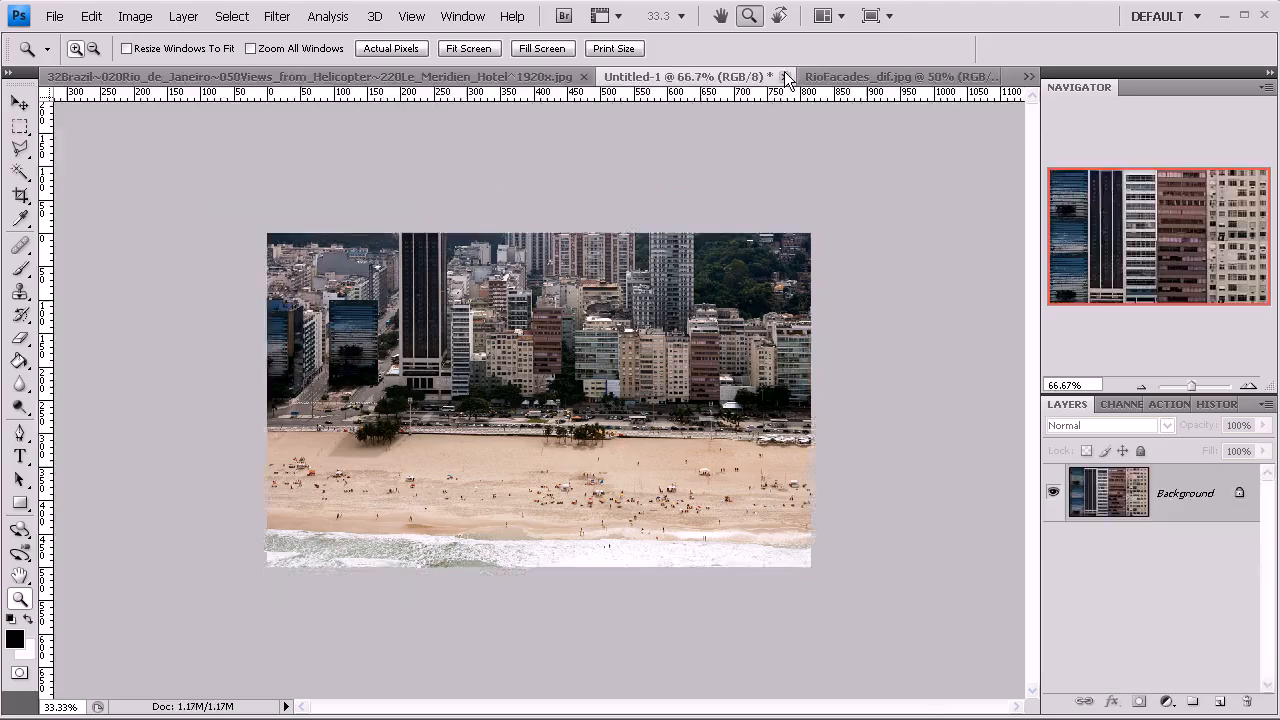